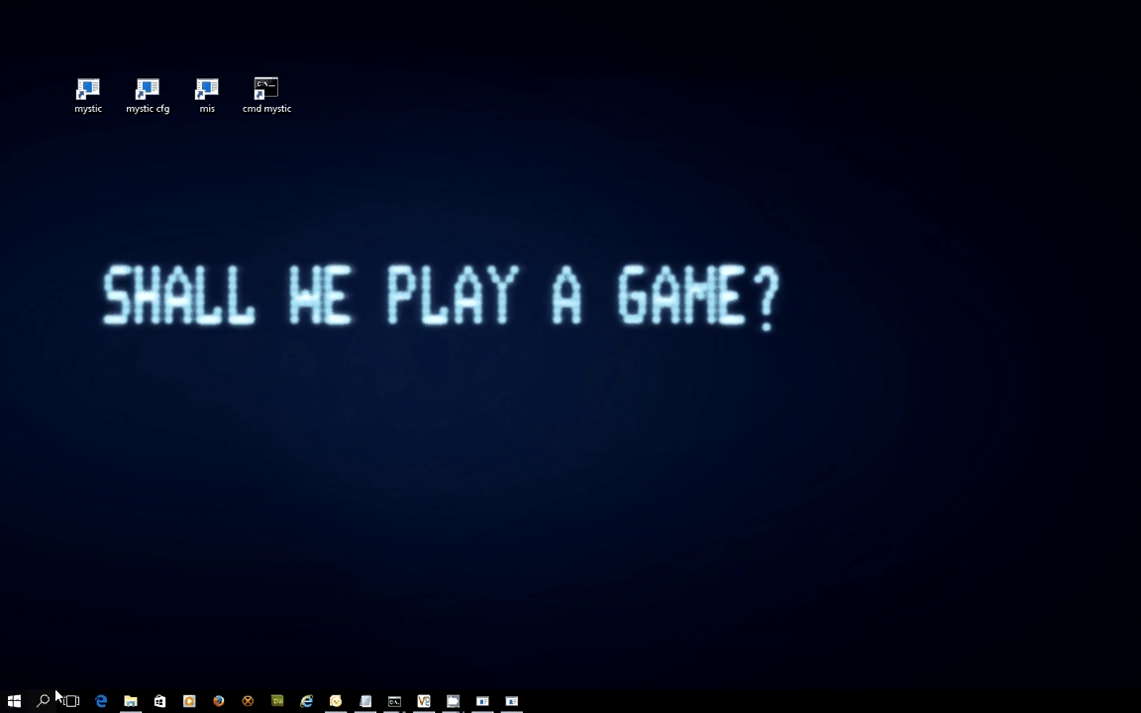
Step: Check the maint file in the mystic folder, minimize the folder window, and switch to maint in Notepad
{"action": "left_click", "coordinate": [130, 701]}
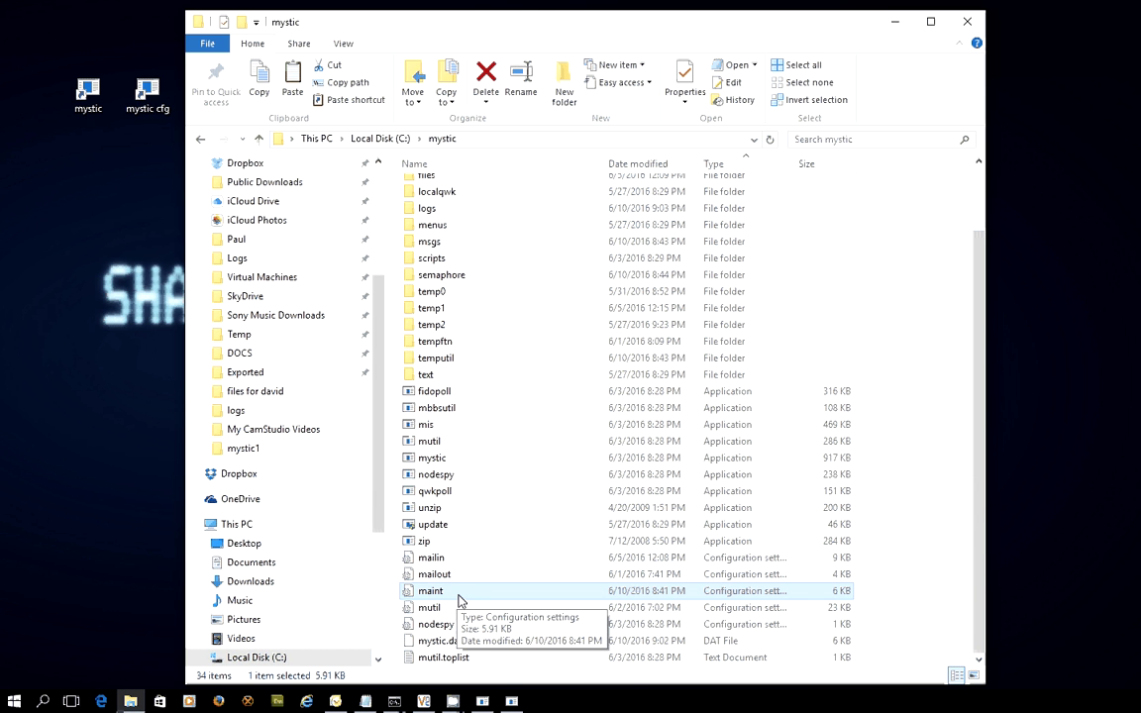
{"action": "left_click", "coordinate": [895, 22]}
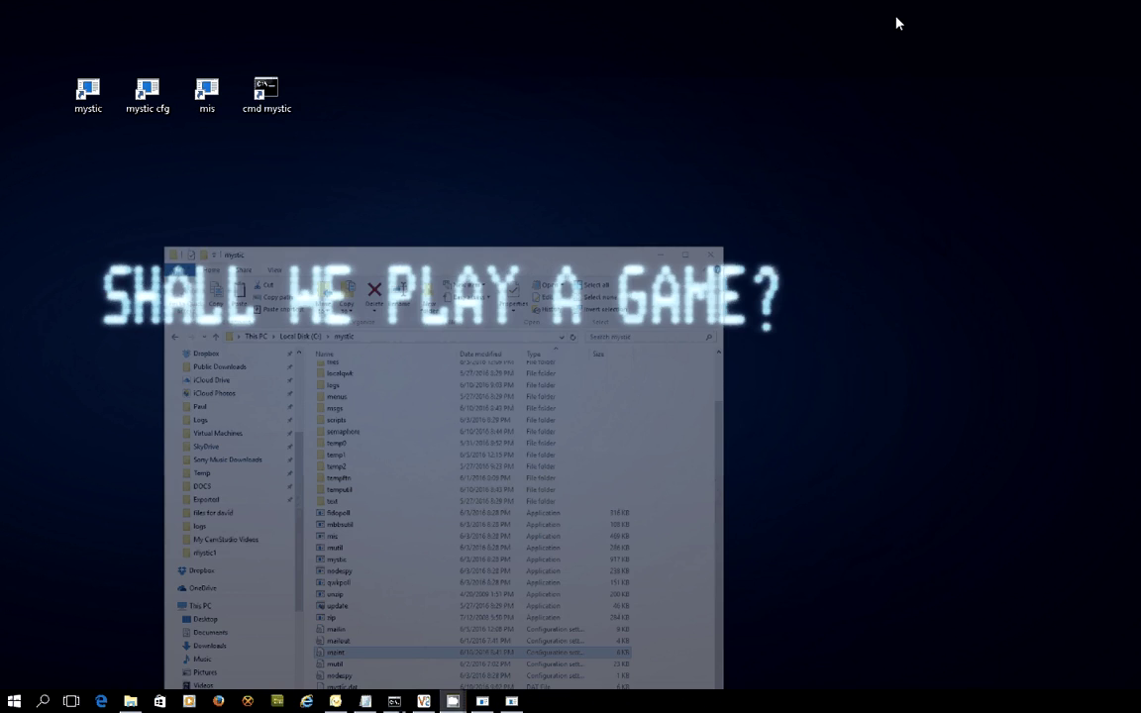
{"action": "left_click", "coordinate": [365, 701]}
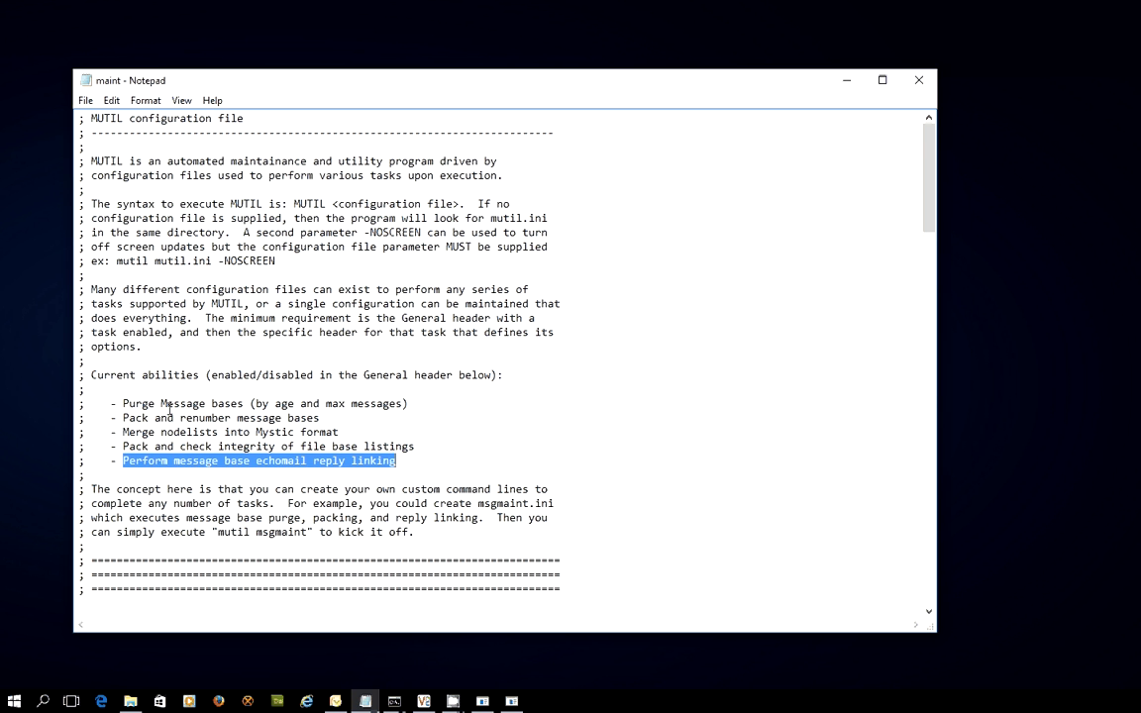
Step: Read through the list of current MUTIL abilities, highlighting message base purging, packing, nodelist merging and file base integrity checks
{"action": "left_click_drag", "start_coordinate": [122, 403], "coordinate": [247, 403]}
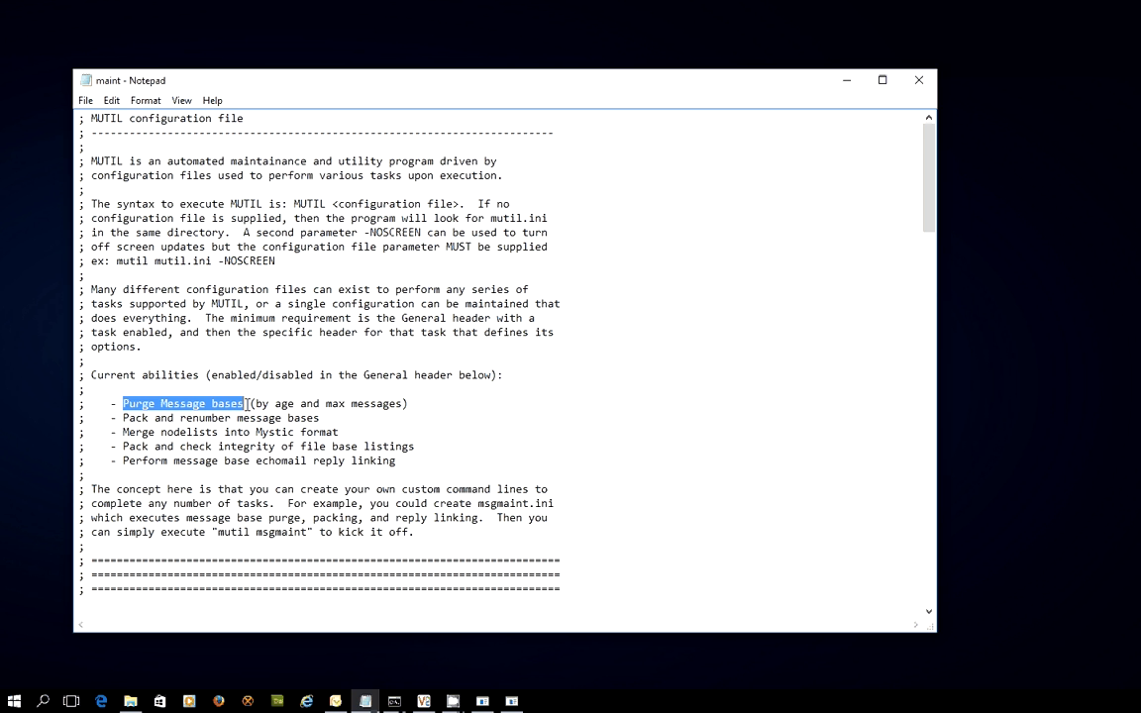
{"action": "left_click_drag", "start_coordinate": [255, 403], "coordinate": [403, 403]}
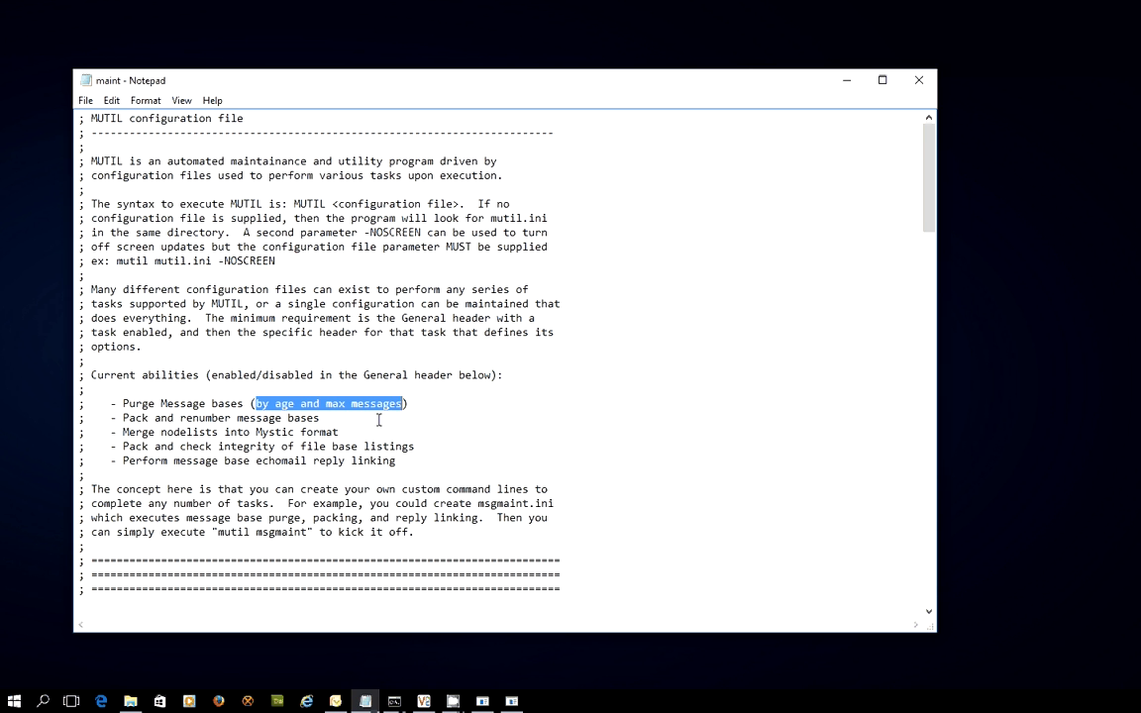
{"action": "left_click", "coordinate": [181, 426]}
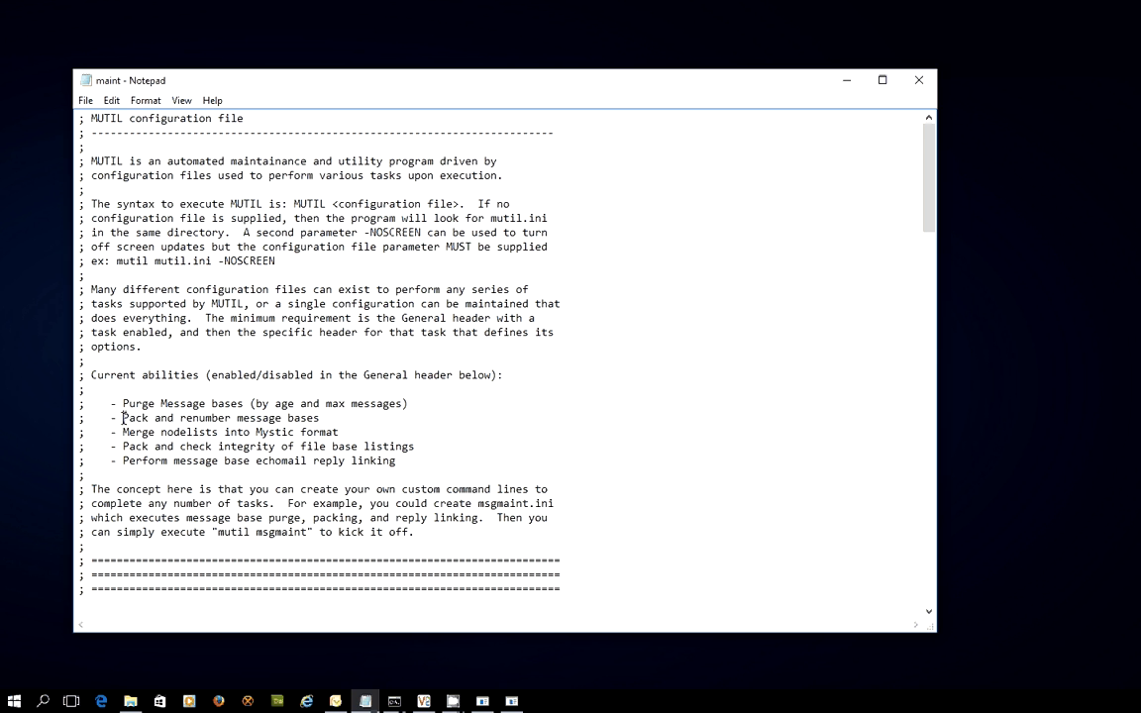
{"action": "left_click_drag", "start_coordinate": [122, 418], "coordinate": [321, 418]}
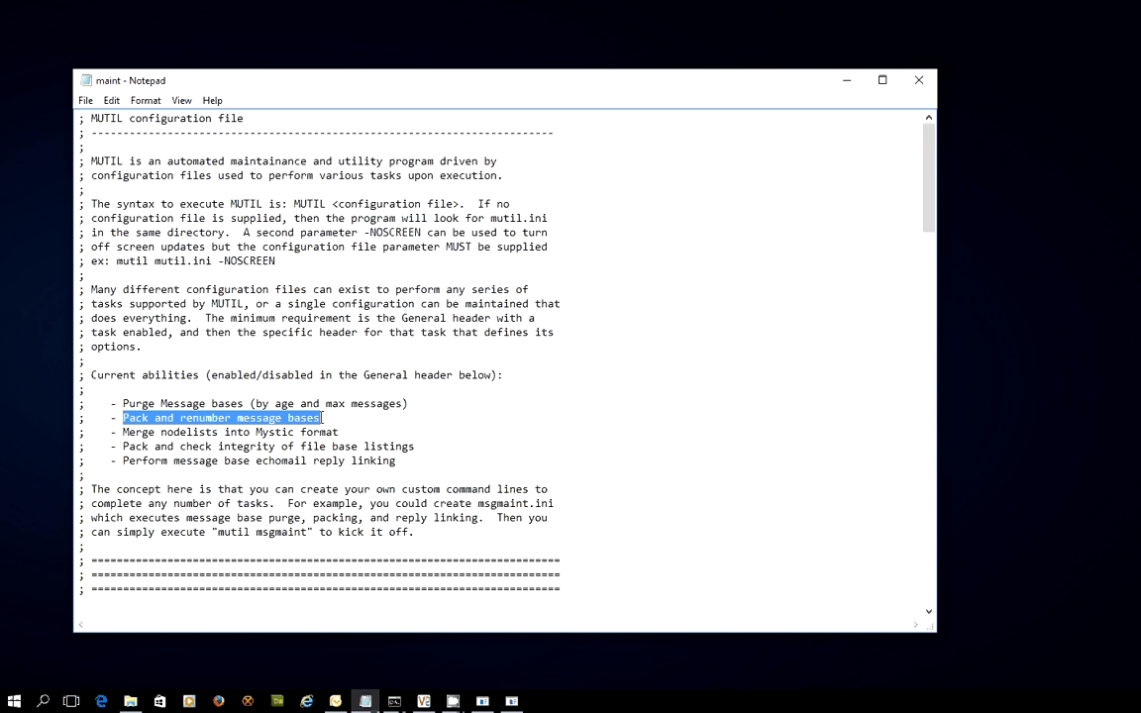
{"action": "left_click", "coordinate": [322, 418]}
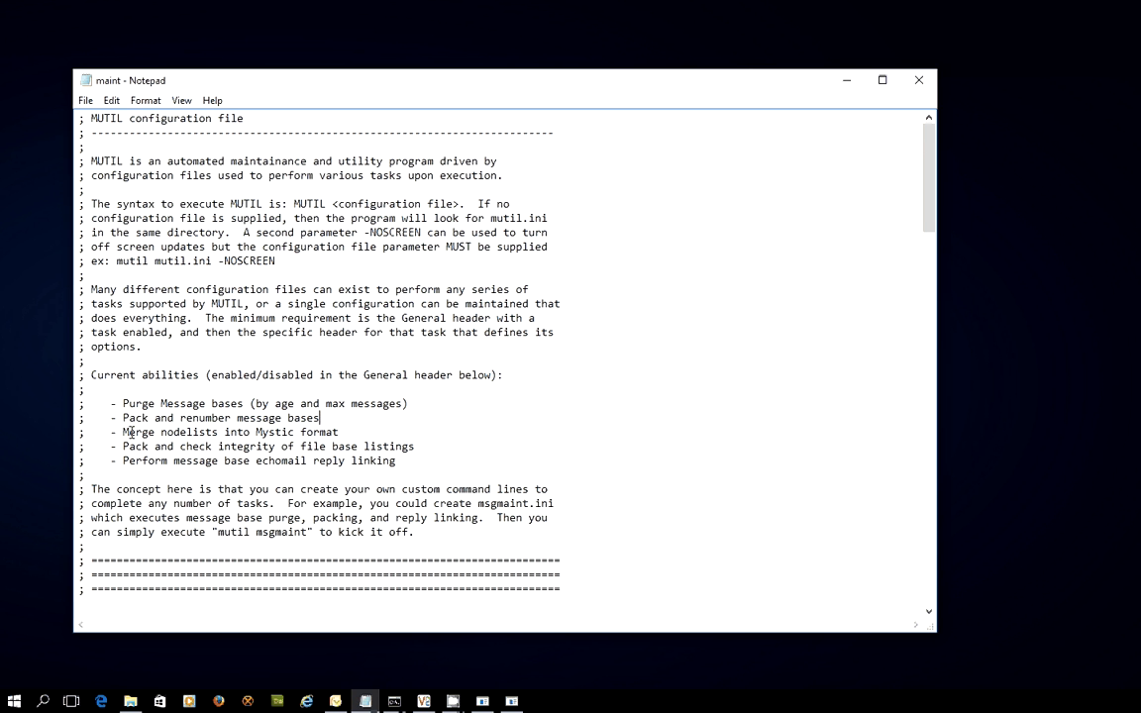
{"action": "left_click_drag", "start_coordinate": [123, 432], "coordinate": [219, 433]}
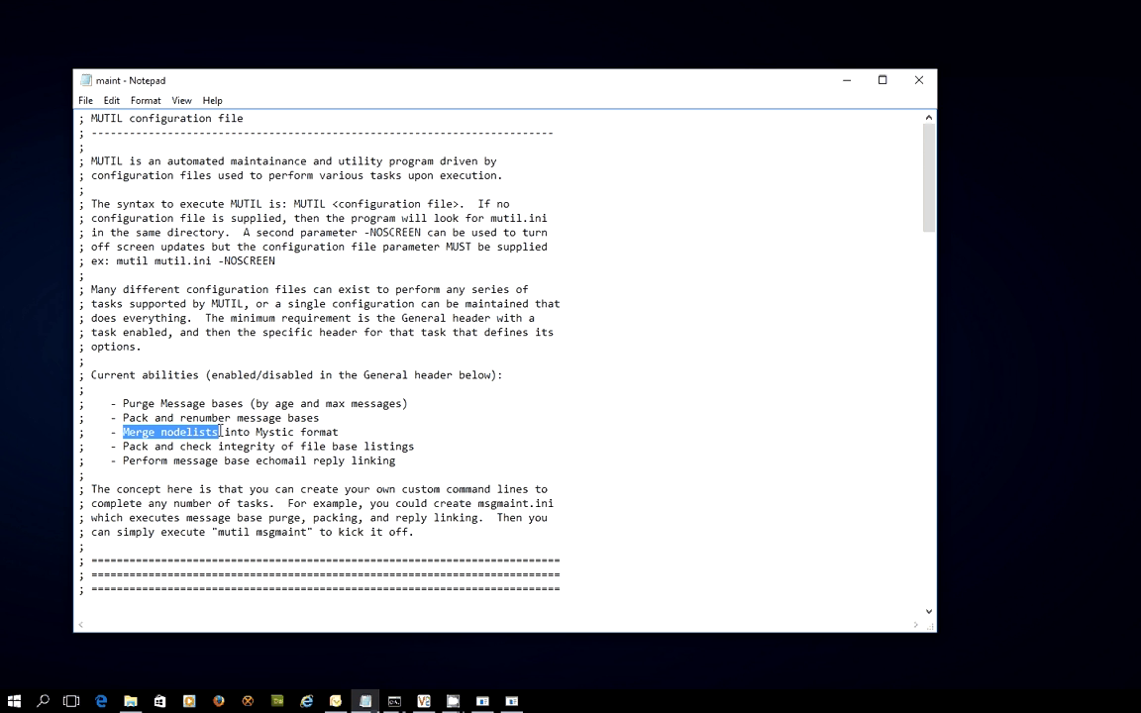
{"action": "left_click_drag", "start_coordinate": [223, 433], "coordinate": [340, 433]}
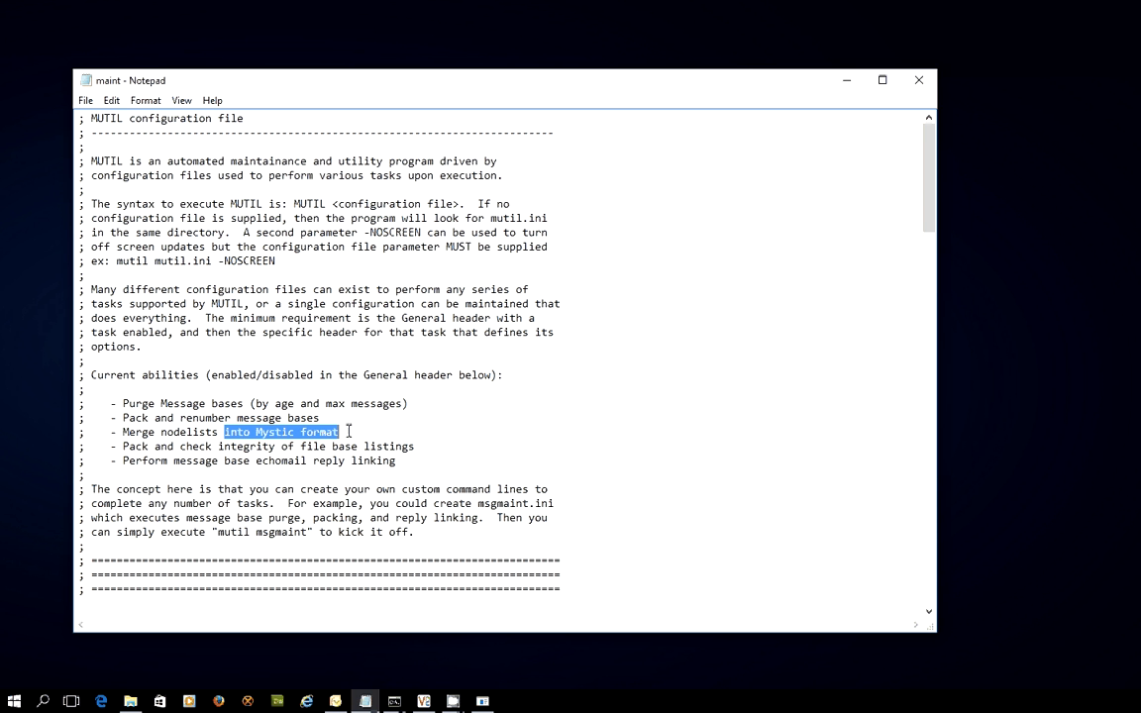
{"action": "left_click_drag", "start_coordinate": [123, 447], "coordinate": [367, 447]}
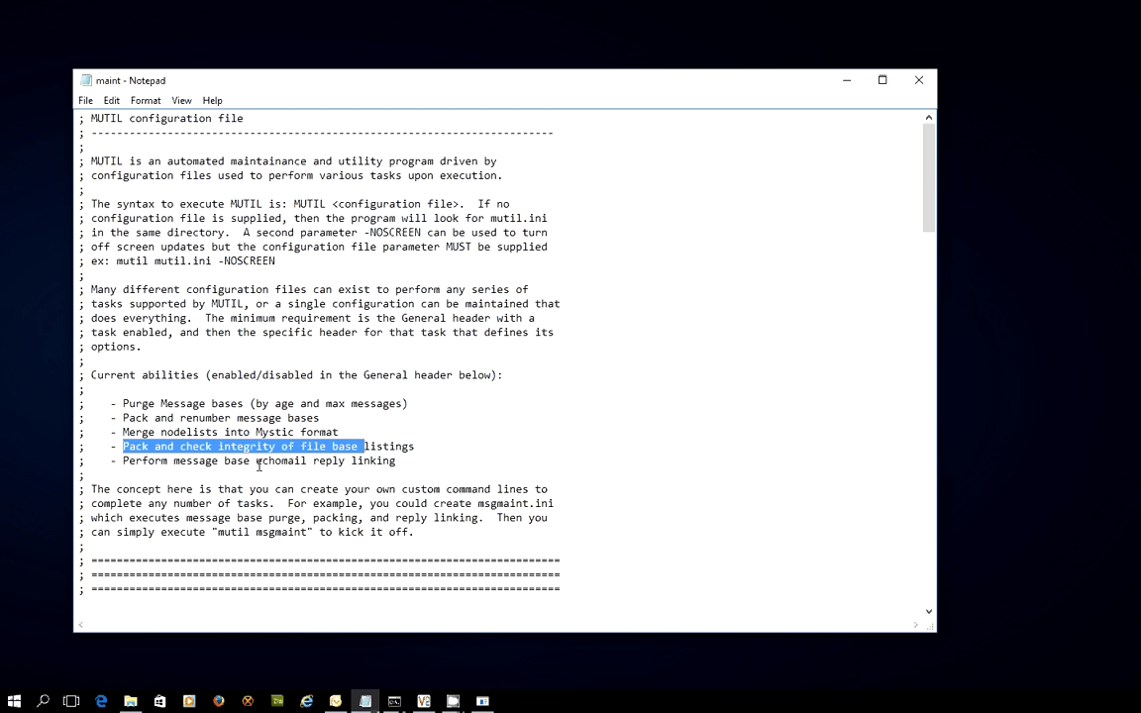
{"action": "left_click_drag", "start_coordinate": [257, 460], "coordinate": [480, 455]}
{"action": "left_click", "coordinate": [479, 455]}
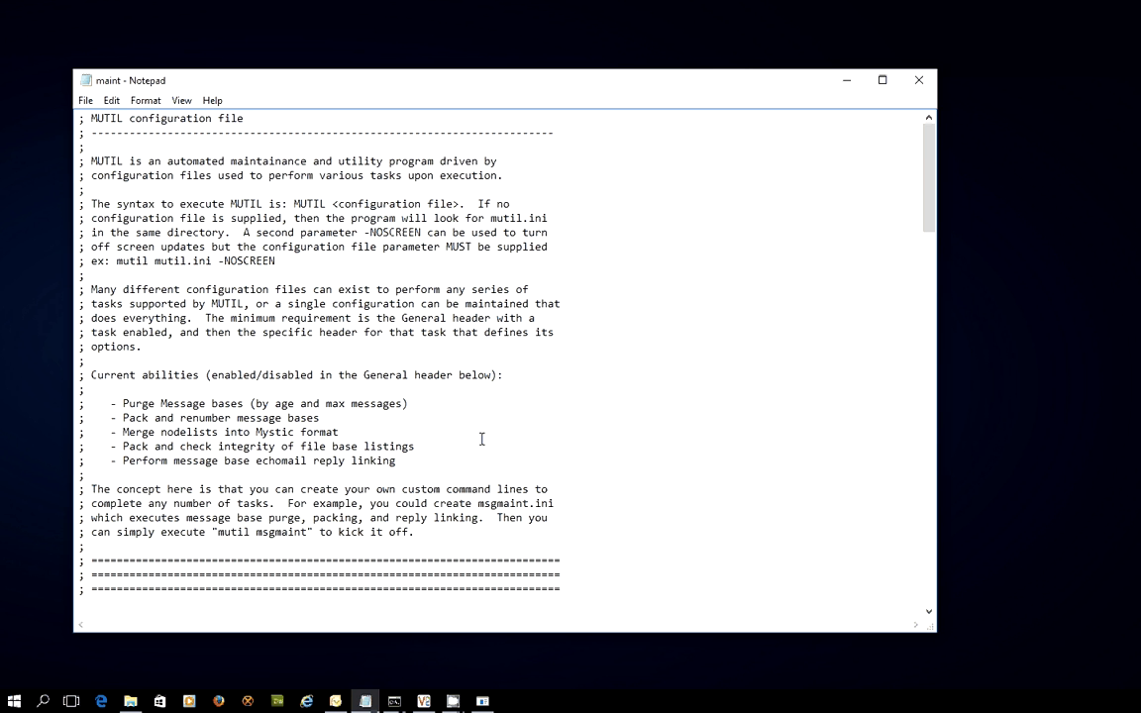
Step: Examine the General section's startup functions, from PurgeMessageBases to LinkMessages, and its log file settings
{"action": "scroll", "coordinate": [460, 283], "scroll_direction": "down", "scroll_amount": 3}
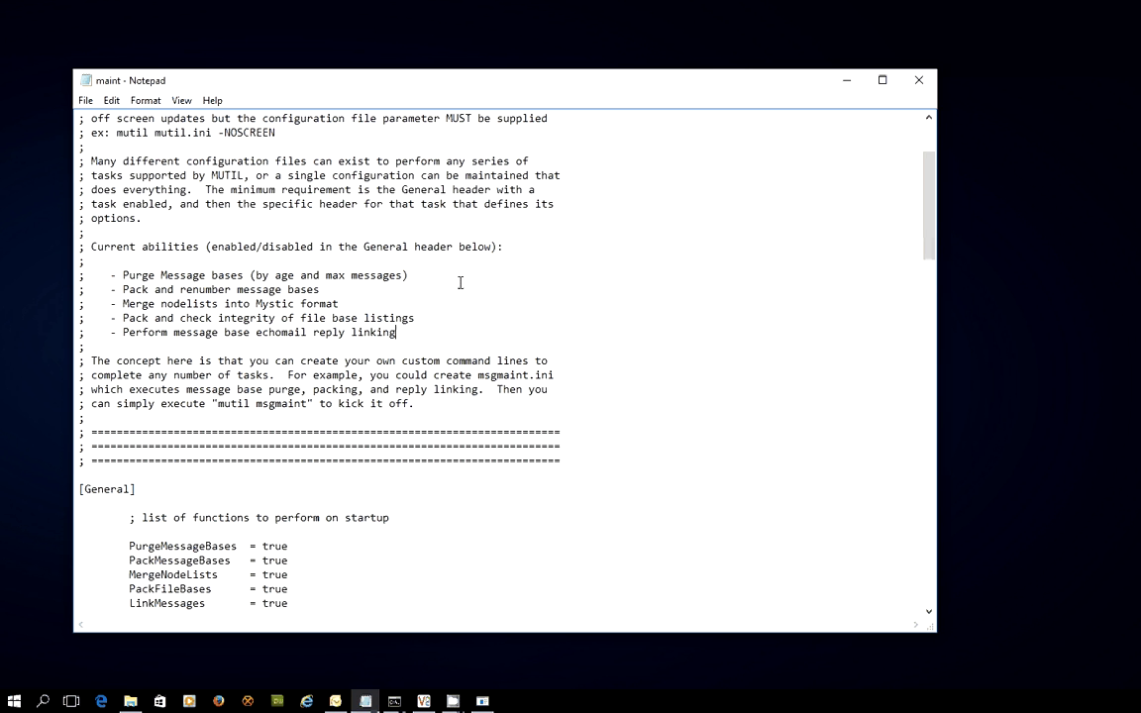
{"action": "scroll", "coordinate": [460, 284], "scroll_direction": "down", "scroll_amount": 8}
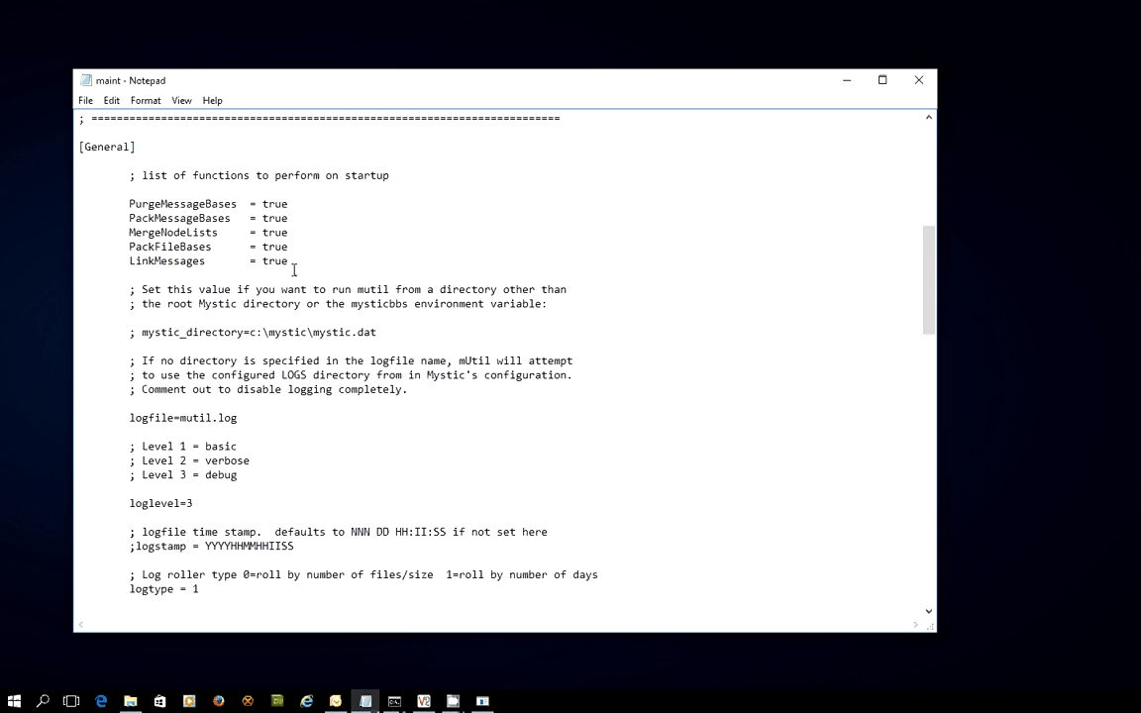
{"action": "left_click_drag", "start_coordinate": [288, 261], "coordinate": [62, 184]}
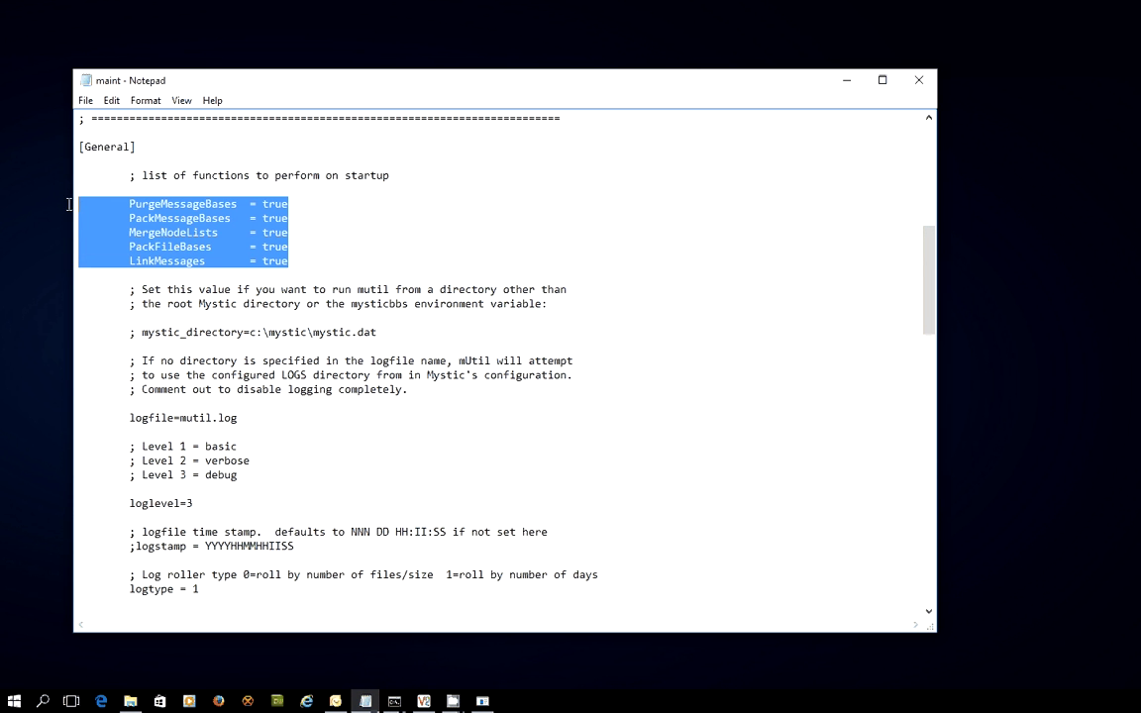
{"action": "left_click", "coordinate": [375, 217]}
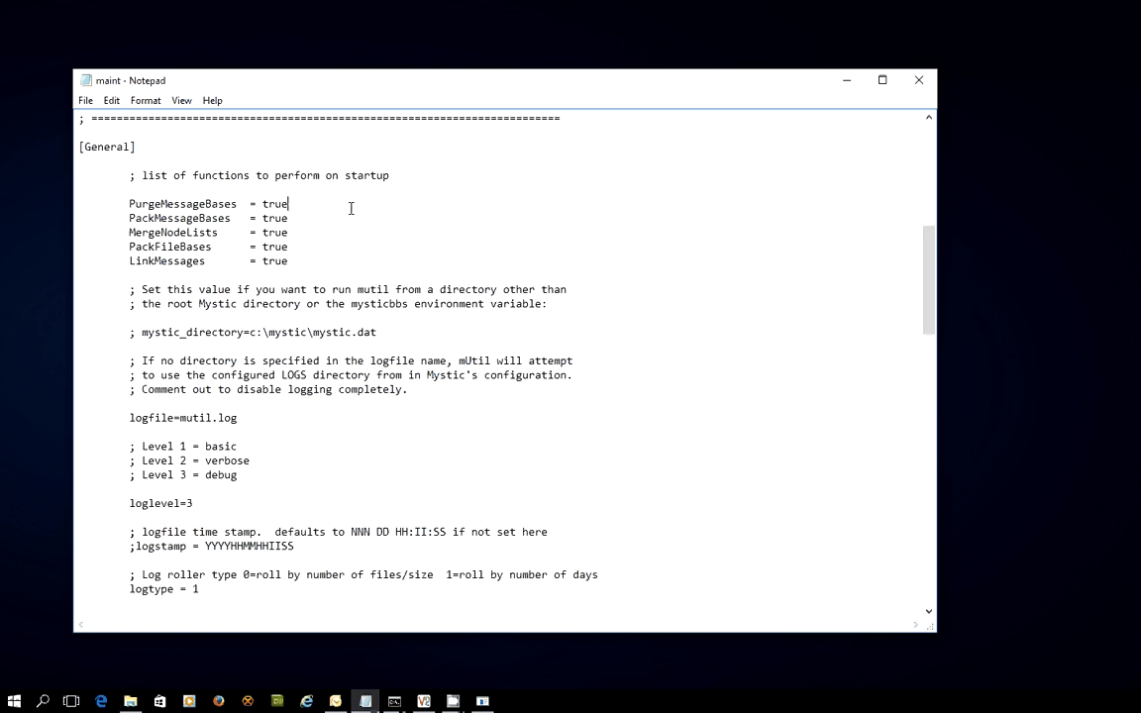
{"action": "left_click", "coordinate": [205, 218]}
{"action": "scroll", "coordinate": [311, 285], "scroll_direction": "down", "scroll_amount": 1}
{"action": "scroll", "coordinate": [273, 293], "scroll_direction": "down", "scroll_amount": 2}
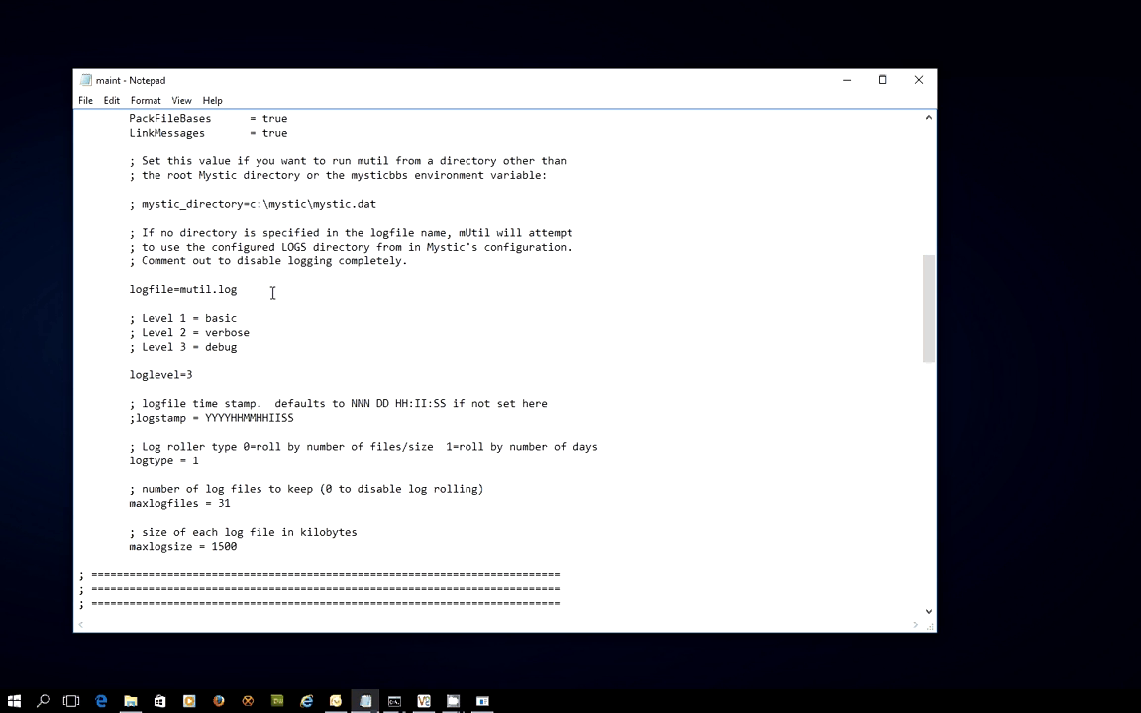
Step: Read the PurgeMessageBases, PackMessageBases and MergeNodeLists sections down to the nodefile setting
{"action": "scroll", "coordinate": [272, 293], "scroll_direction": "down", "scroll_amount": 5}
{"action": "scroll", "coordinate": [272, 293], "scroll_direction": "down", "scroll_amount": 4}
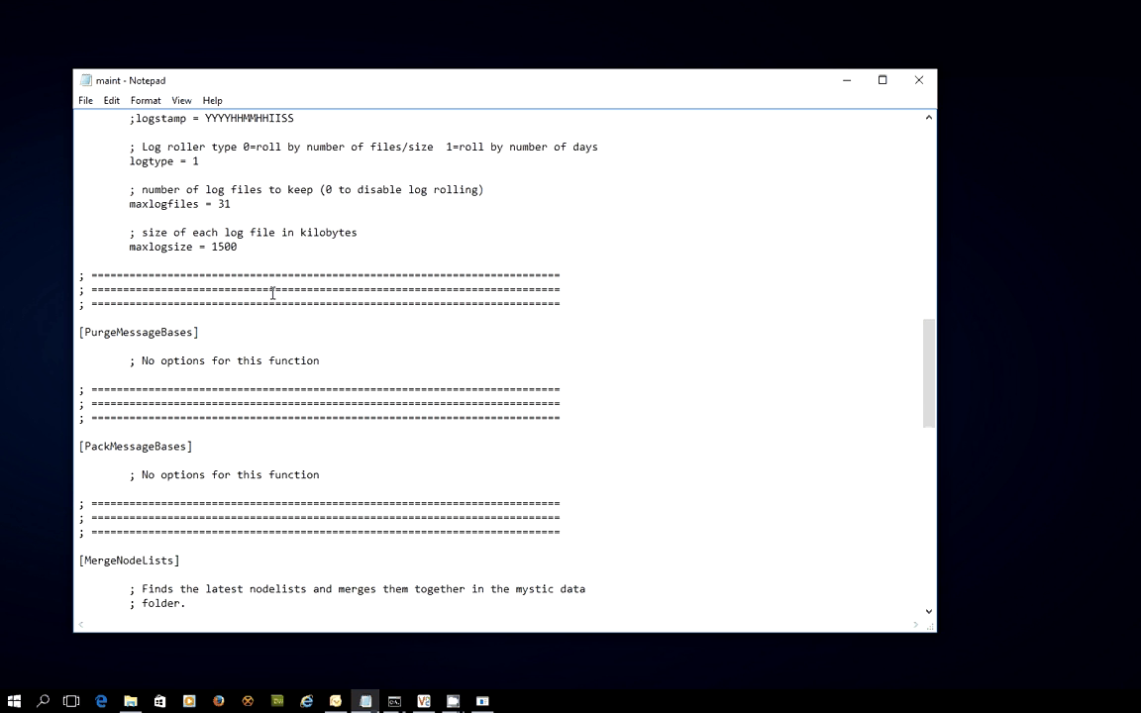
{"action": "scroll", "coordinate": [272, 294], "scroll_direction": "down", "scroll_amount": 1}
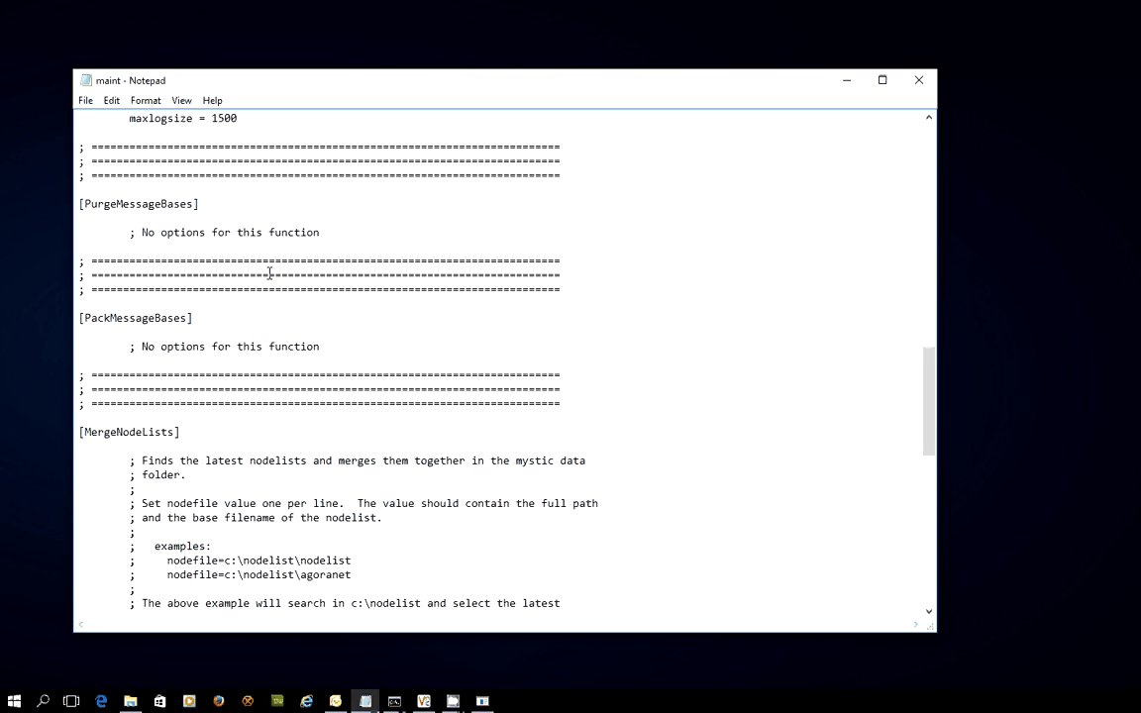
{"action": "scroll", "coordinate": [287, 287], "scroll_direction": "down", "scroll_amount": 1}
{"action": "scroll", "coordinate": [428, 354], "scroll_direction": "down", "scroll_amount": 2}
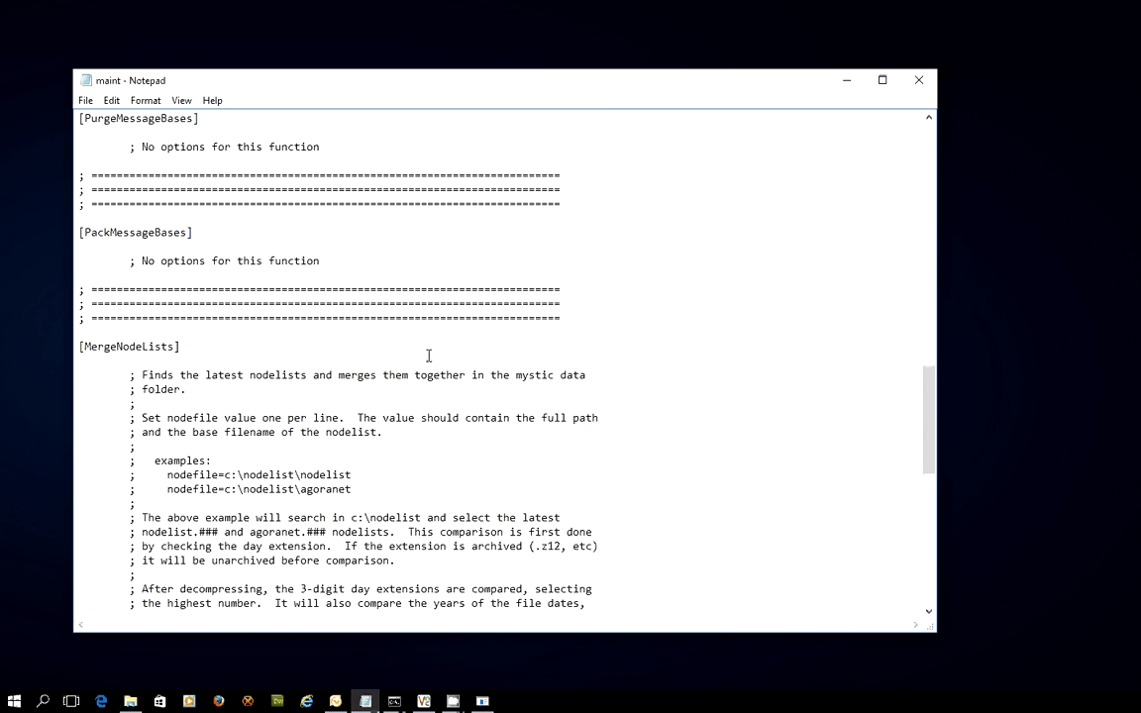
{"action": "scroll", "coordinate": [406, 326], "scroll_direction": "down", "scroll_amount": 2}
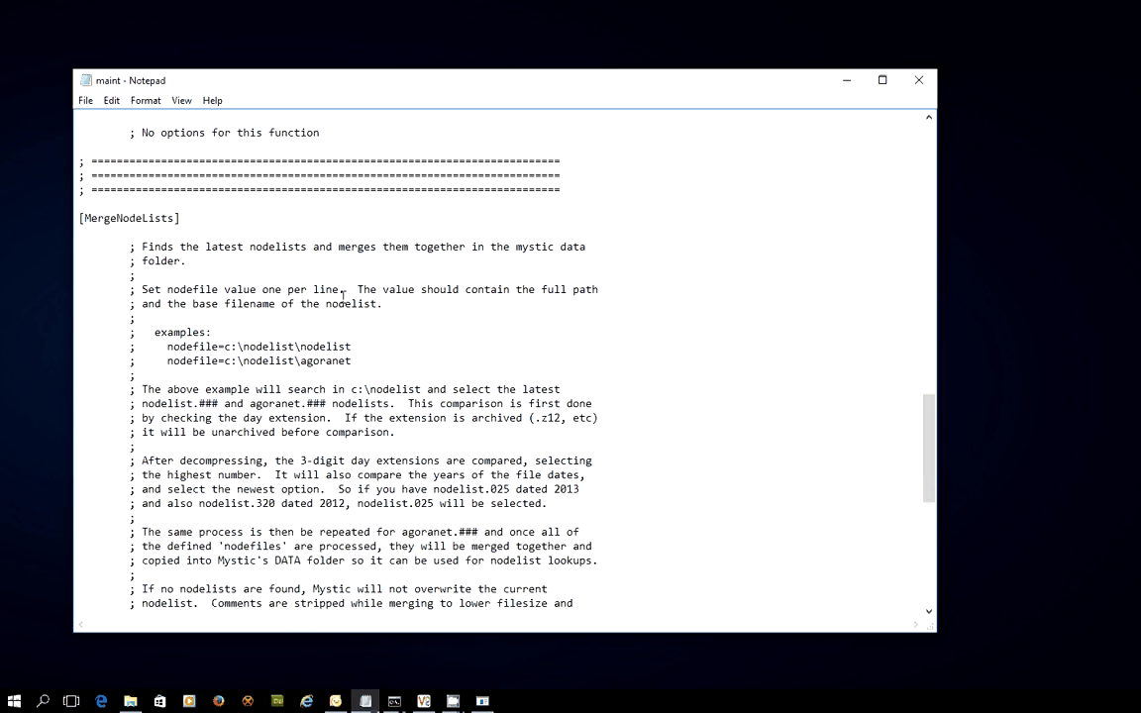
{"action": "scroll", "coordinate": [333, 272], "scroll_direction": "down", "scroll_amount": 1}
{"action": "scroll", "coordinate": [334, 272], "scroll_direction": "down", "scroll_amount": 5}
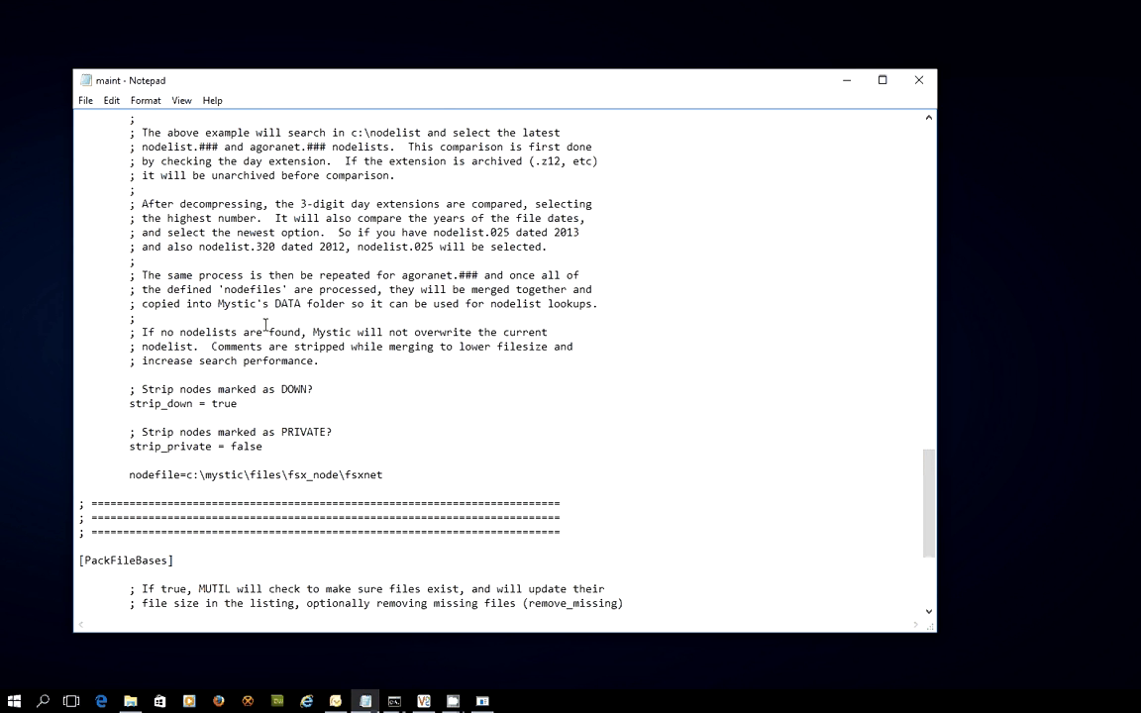
{"action": "scroll", "coordinate": [238, 292], "scroll_direction": "down", "scroll_amount": 1}
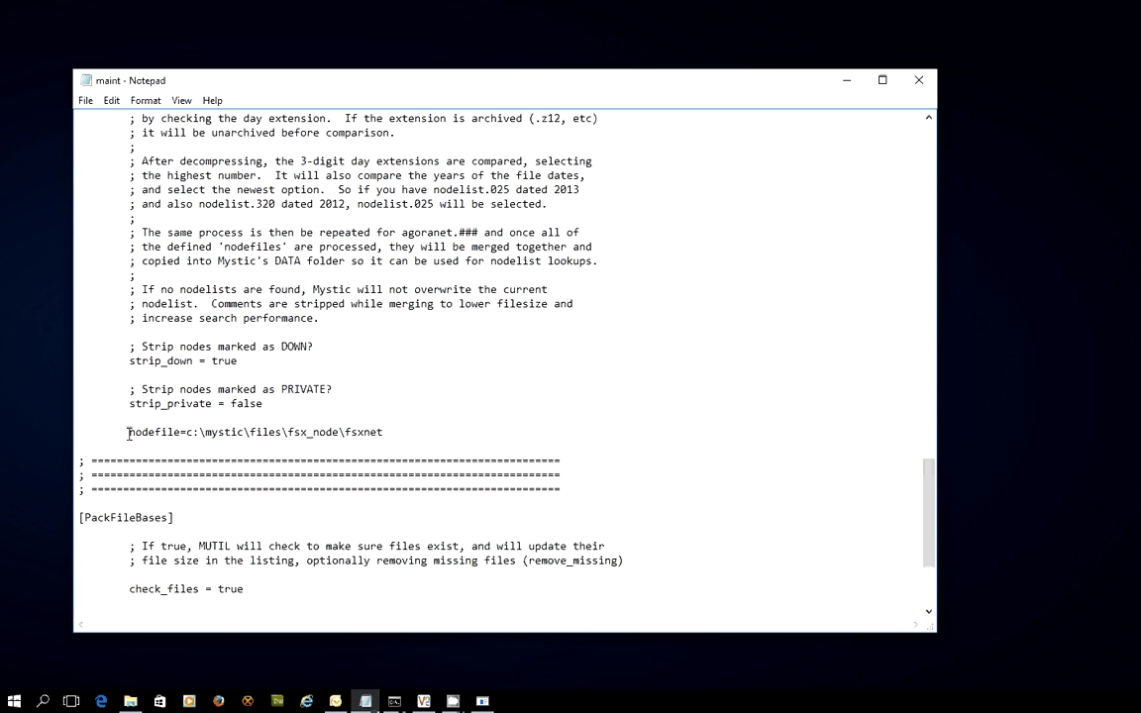
Step: Highlight the nodefile keyword and the fsxnet base filename at the end of its path in the MergeNodeLists section
{"action": "left_click_drag", "start_coordinate": [129, 432], "coordinate": [181, 432]}
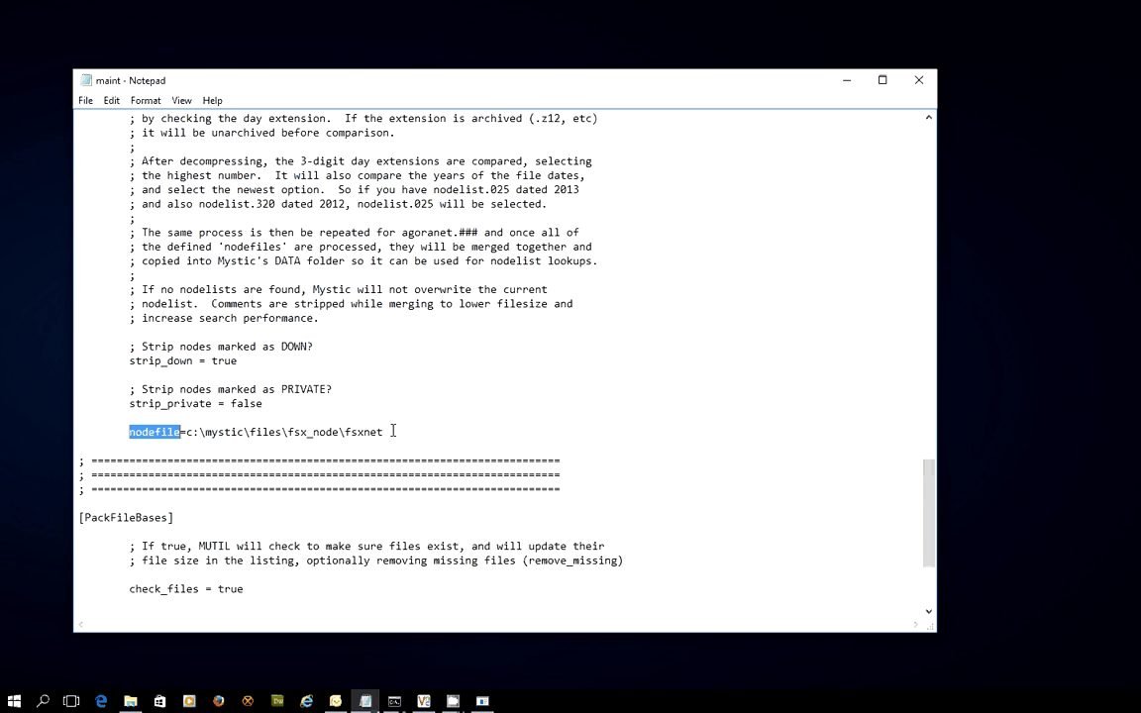
{"action": "left_click", "coordinate": [182, 431]}
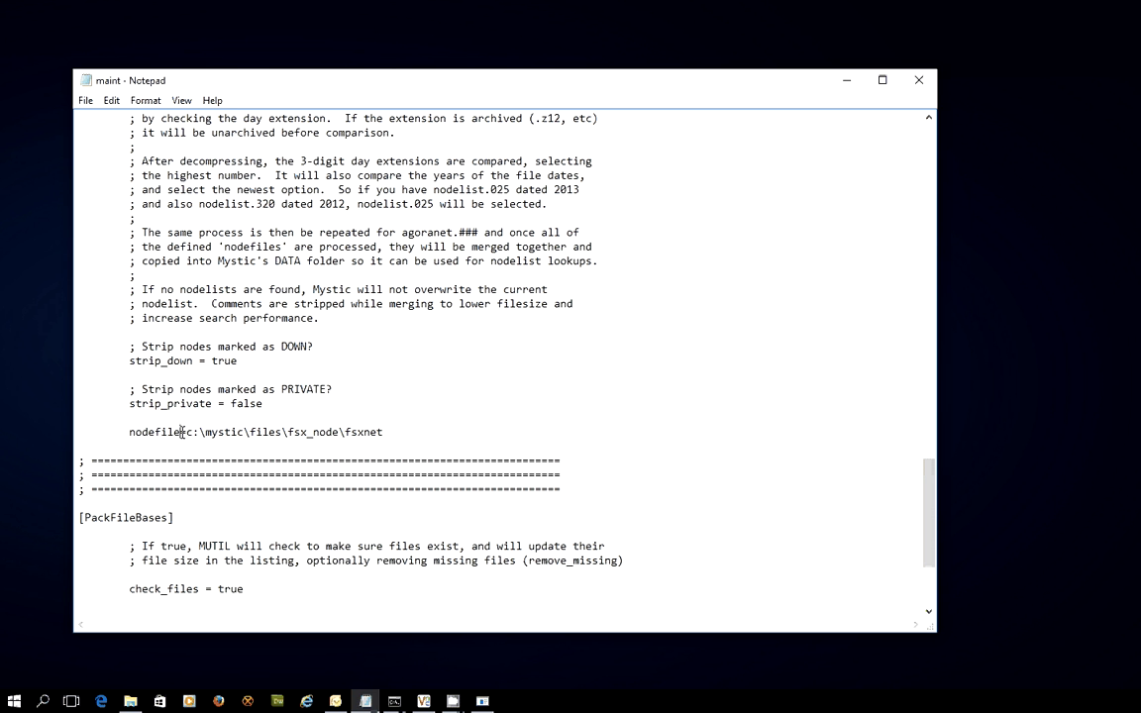
{"action": "key", "text": "End"}
{"action": "left_click_drag", "start_coordinate": [346, 432], "coordinate": [395, 436]}
Step: Switch to File Explorer and open the FSX_NODE folder inside mystic\files
{"action": "left_click", "coordinate": [132, 700]}
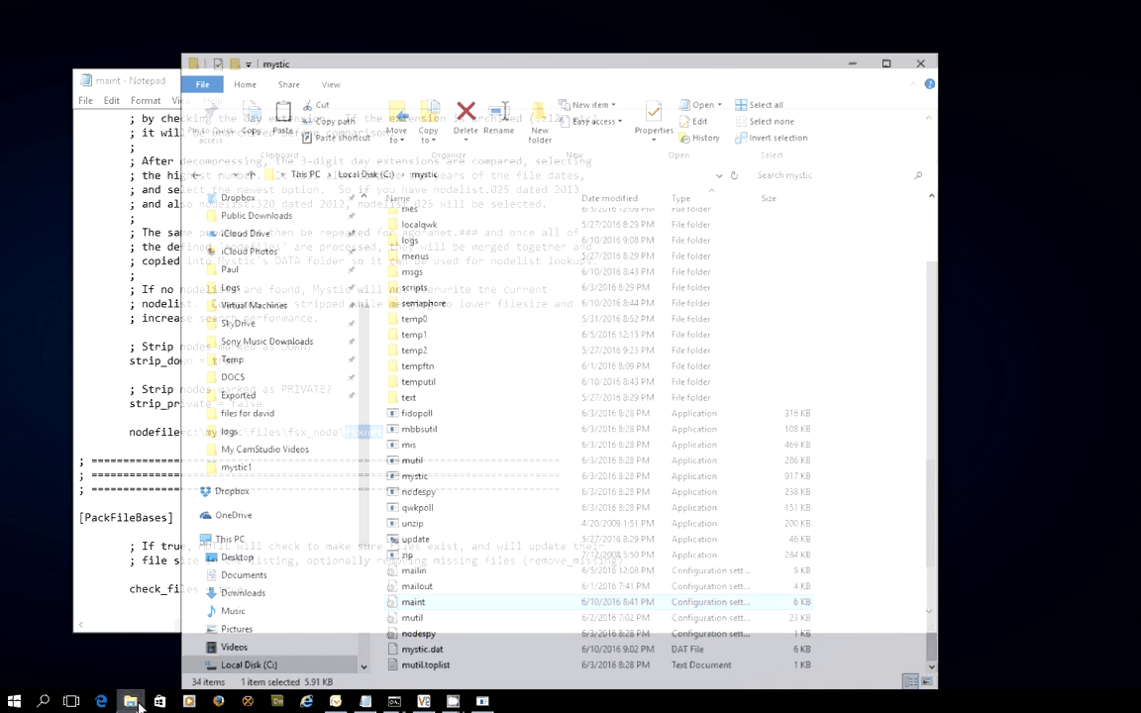
{"action": "scroll", "coordinate": [446, 257], "scroll_direction": "up", "scroll_amount": 2}
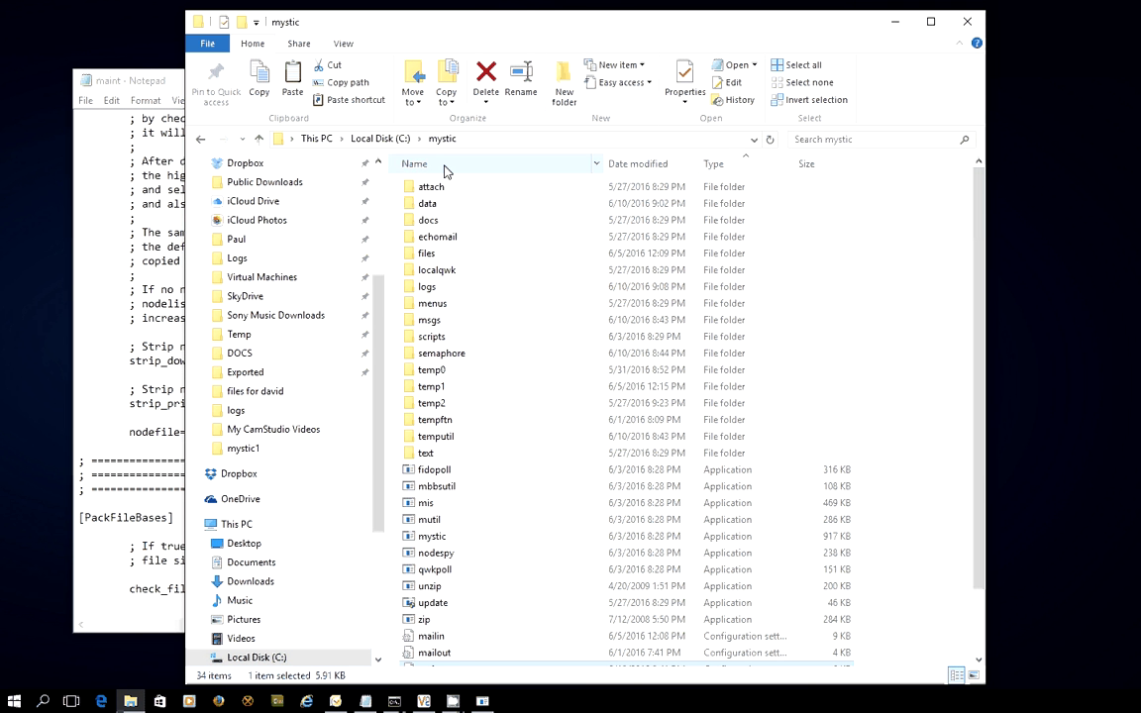
{"action": "double_click", "coordinate": [448, 255]}
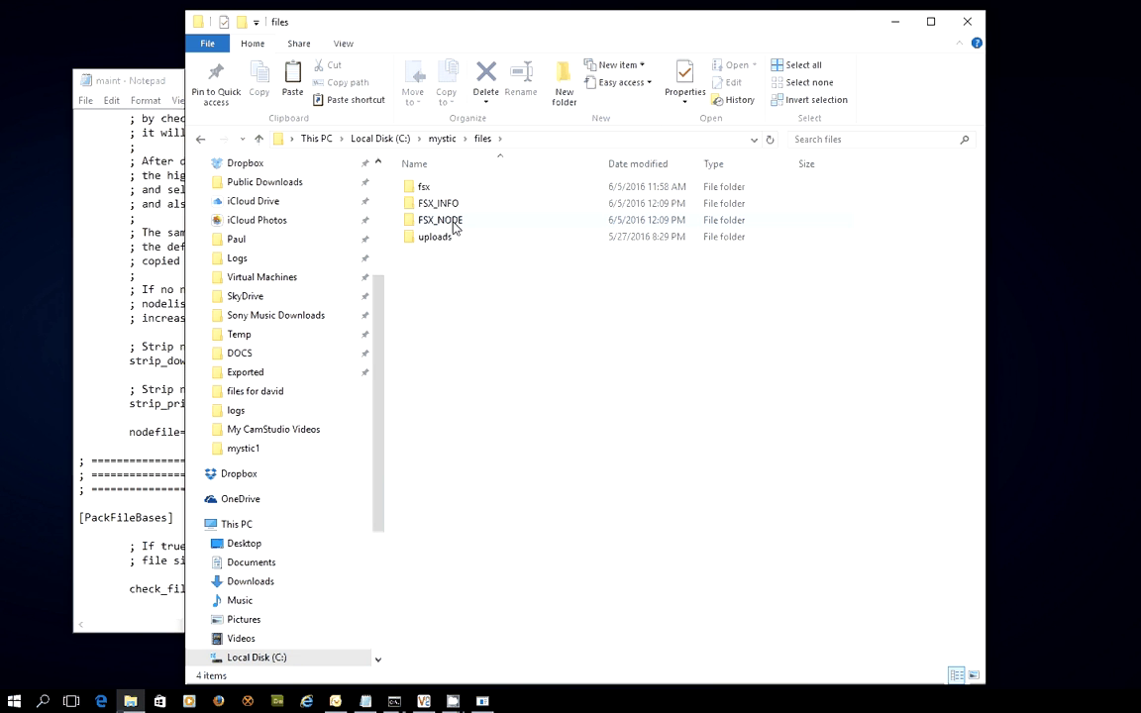
{"action": "double_click", "coordinate": [453, 222]}
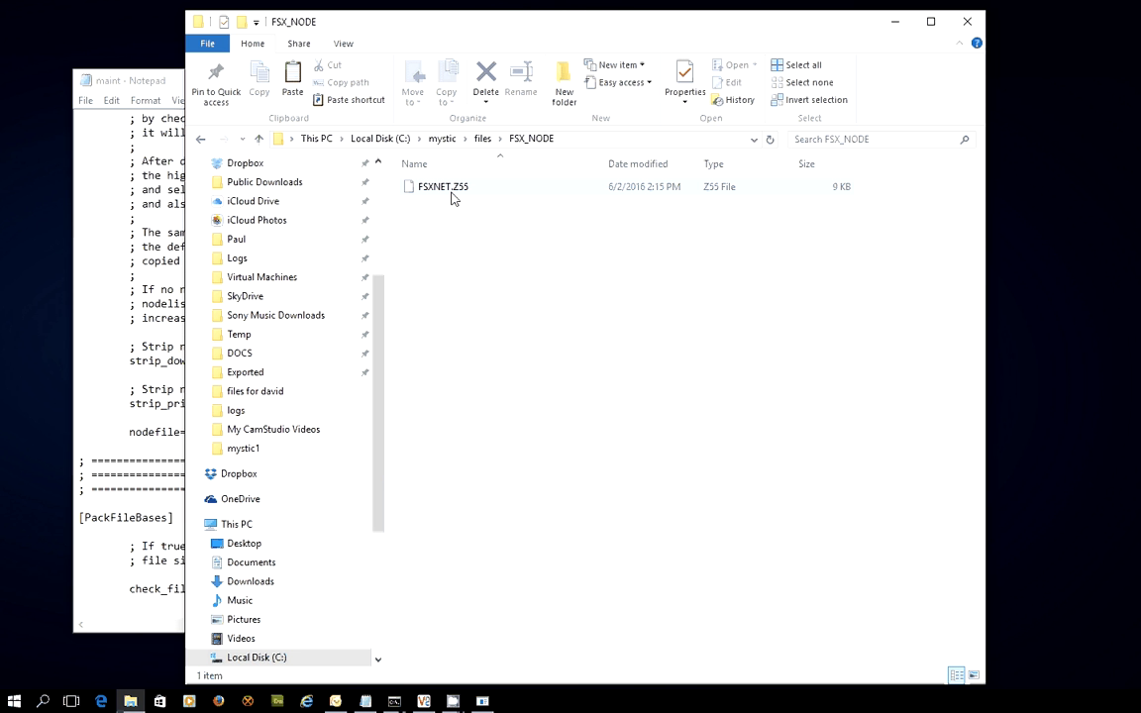
Step: Open the FSXNET.Z55 archive with 7-Zip, try to view FSXNET.155 in Notepad, and close both windows
{"action": "right_click", "coordinate": [451, 197]}
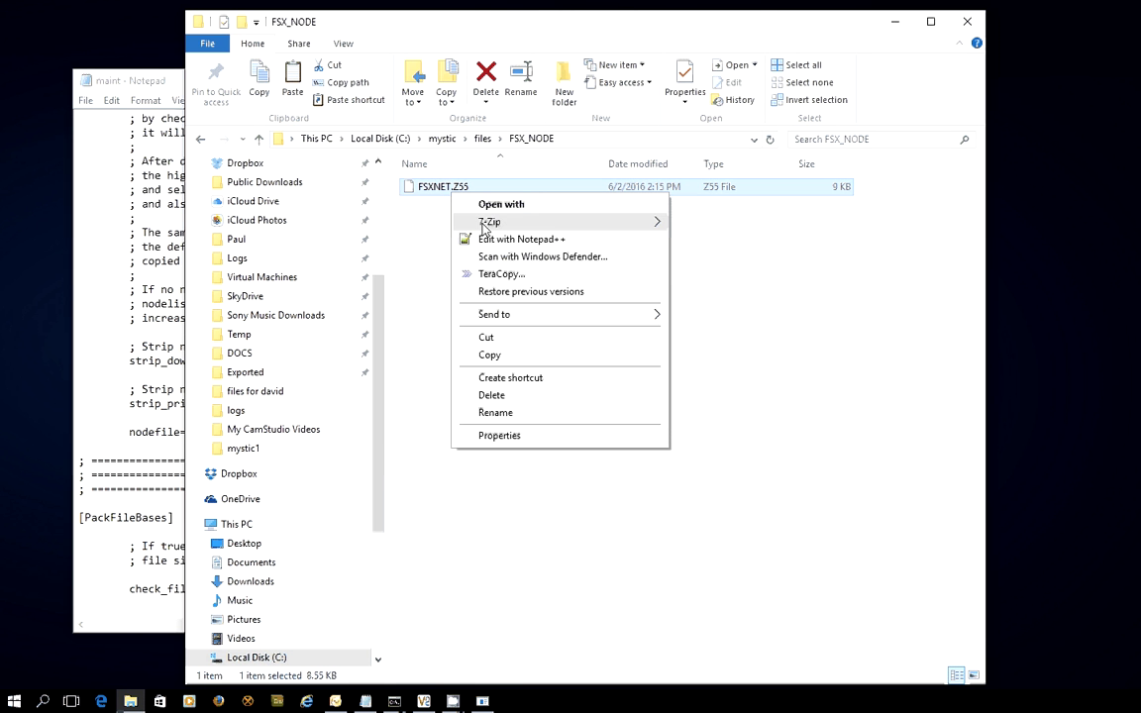
{"action": "mouse_move", "coordinate": [490, 222]}
{"action": "left_click", "coordinate": [718, 223]}
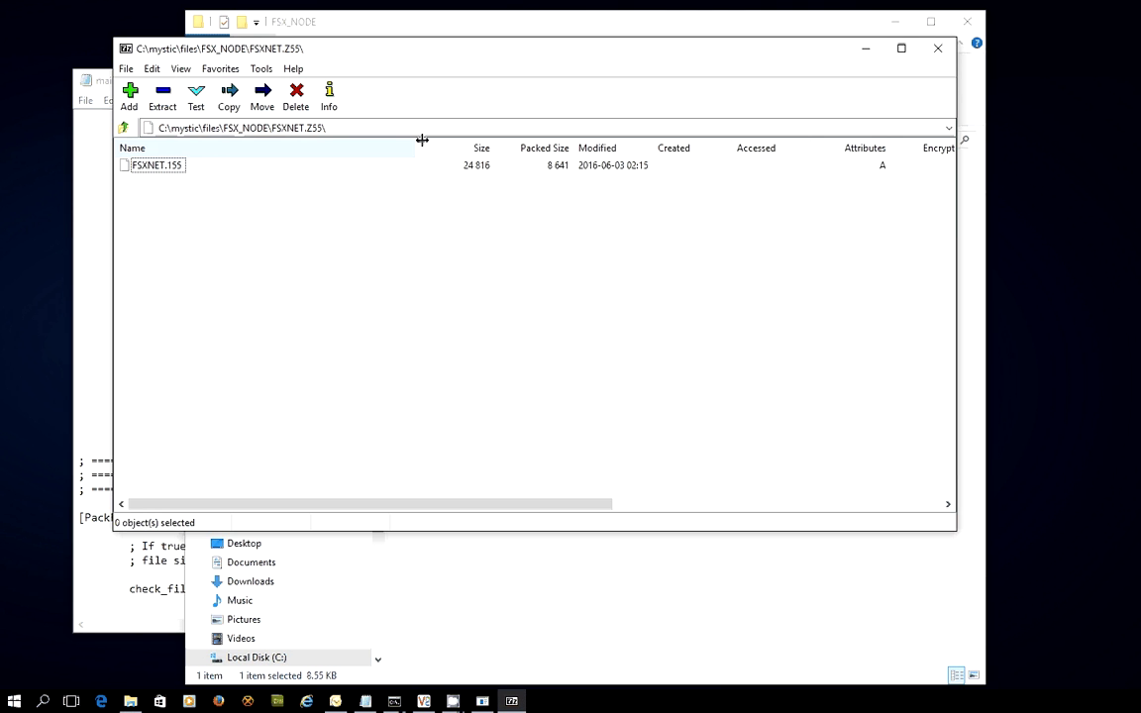
{"action": "left_click", "coordinate": [168, 172]}
{"action": "double_click", "coordinate": [169, 173]}
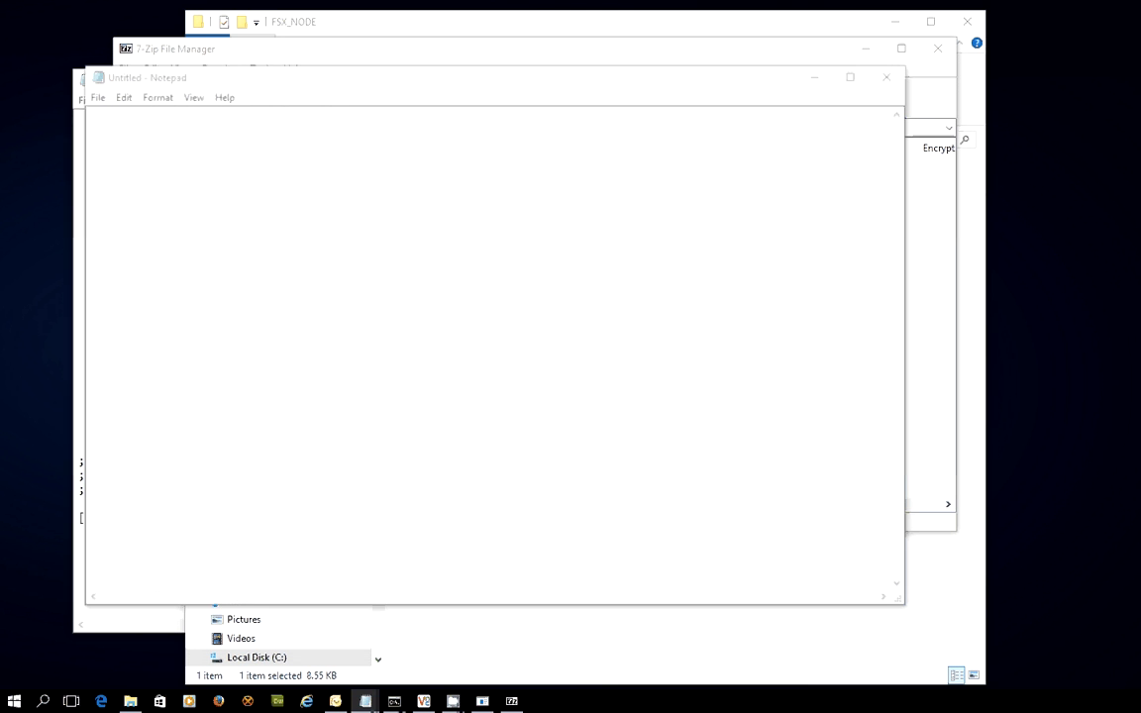
{"action": "left_click", "coordinate": [682, 417]}
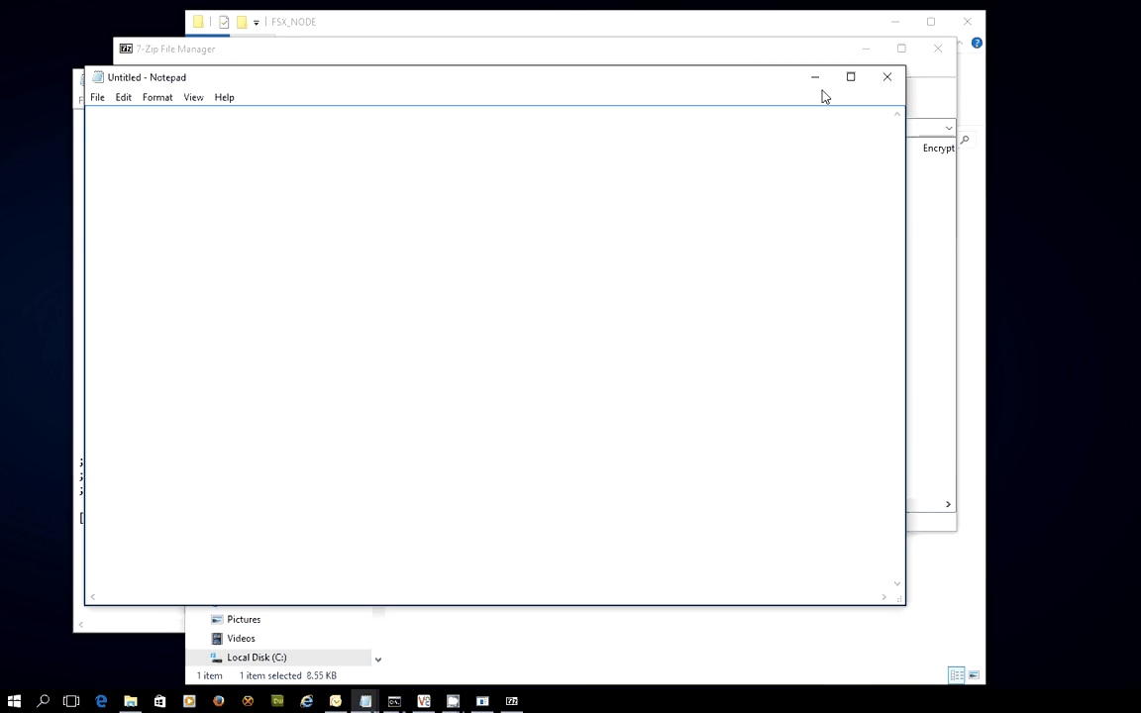
{"action": "left_click", "coordinate": [886, 77]}
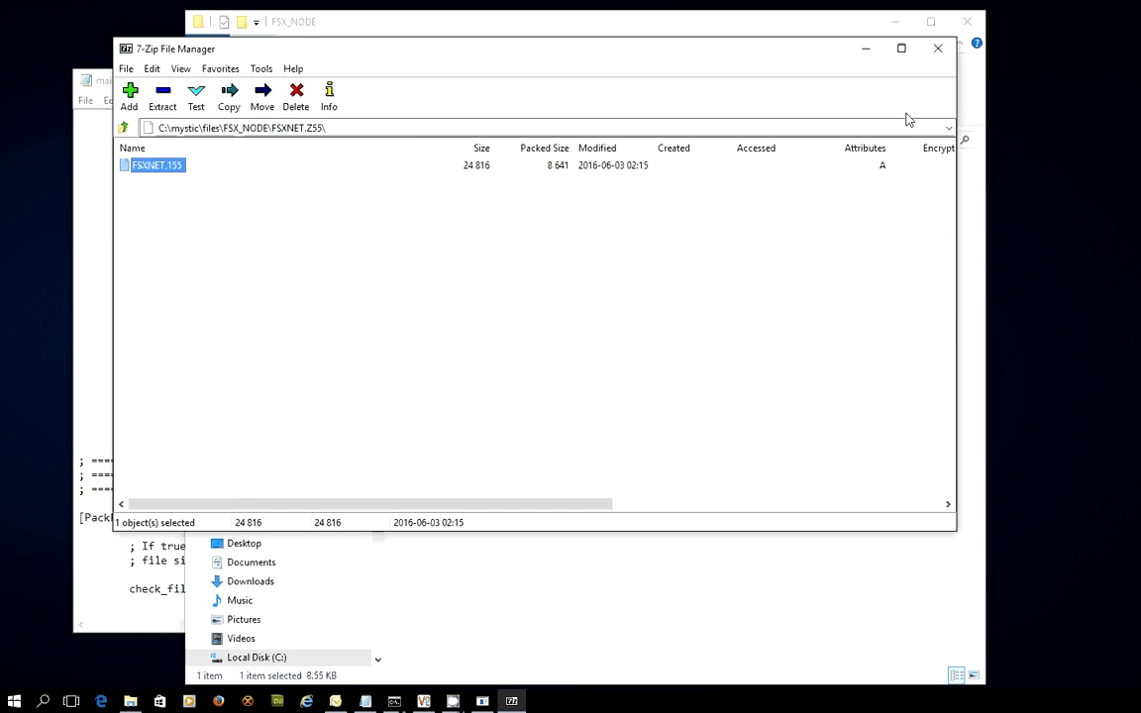
{"action": "left_click", "coordinate": [939, 49]}
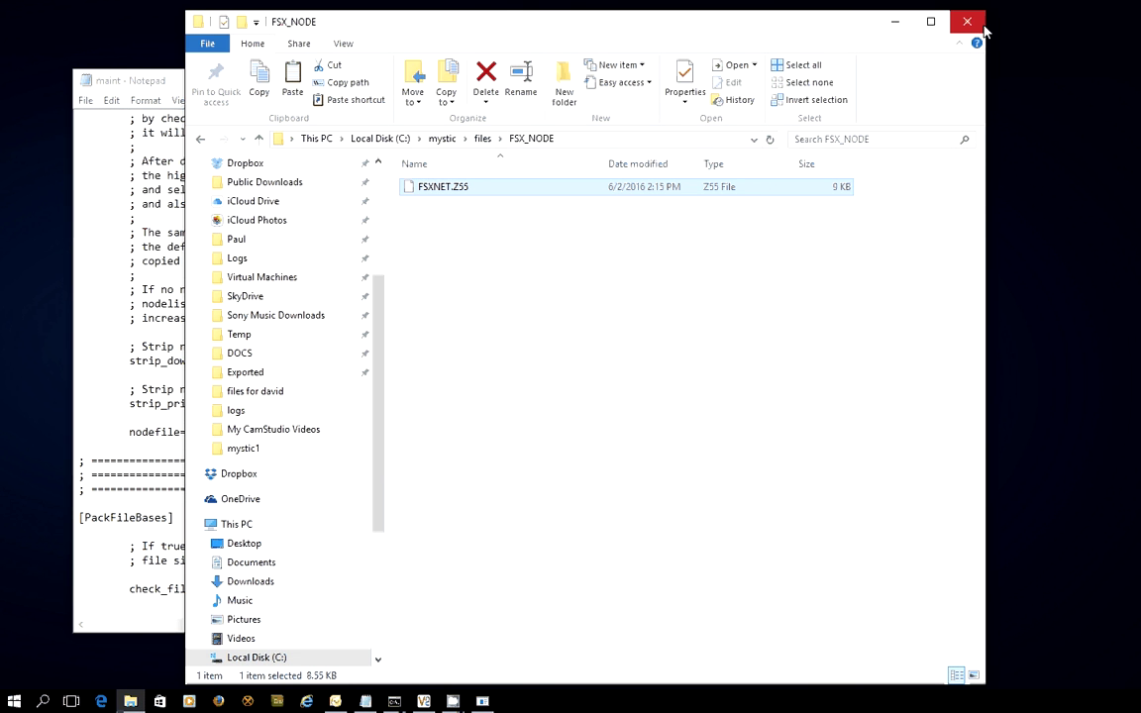
Step: Close the FSX_NODE folder window and highlight the strip_down = true setting in the MergeNodeLists section
{"action": "left_click", "coordinate": [967, 20]}
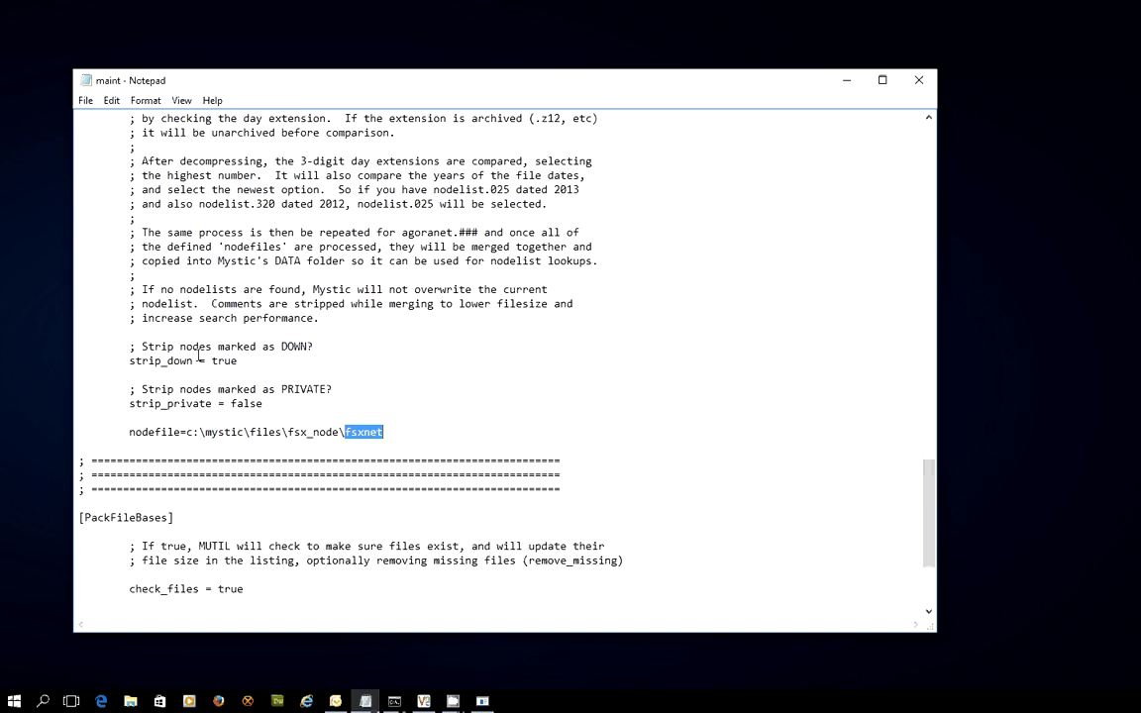
{"action": "left_click_drag", "start_coordinate": [128, 361], "coordinate": [239, 361]}
{"action": "left_click", "coordinate": [270, 369]}
Step: Read the PackFileBases settings and highlight the LinkMessages section header at the end of the maint file
{"action": "scroll", "coordinate": [235, 407], "scroll_direction": "down", "scroll_amount": 4}
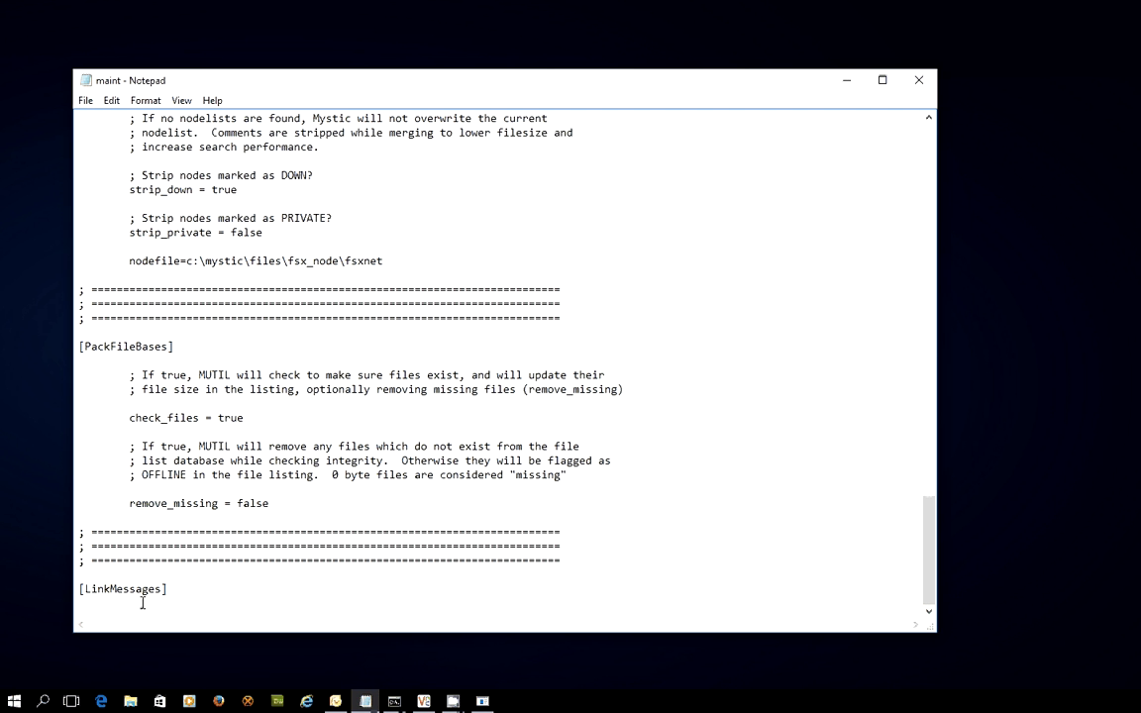
{"action": "left_click", "coordinate": [192, 596]}
{"action": "key", "text": "shift+Home"}
{"action": "key", "text": "Down"}
Step: Delete the nodefile line for fsxnet in the MergeNodeLists section and undo the deletion
{"action": "scroll", "coordinate": [252, 596], "scroll_direction": "up", "scroll_amount": 5}
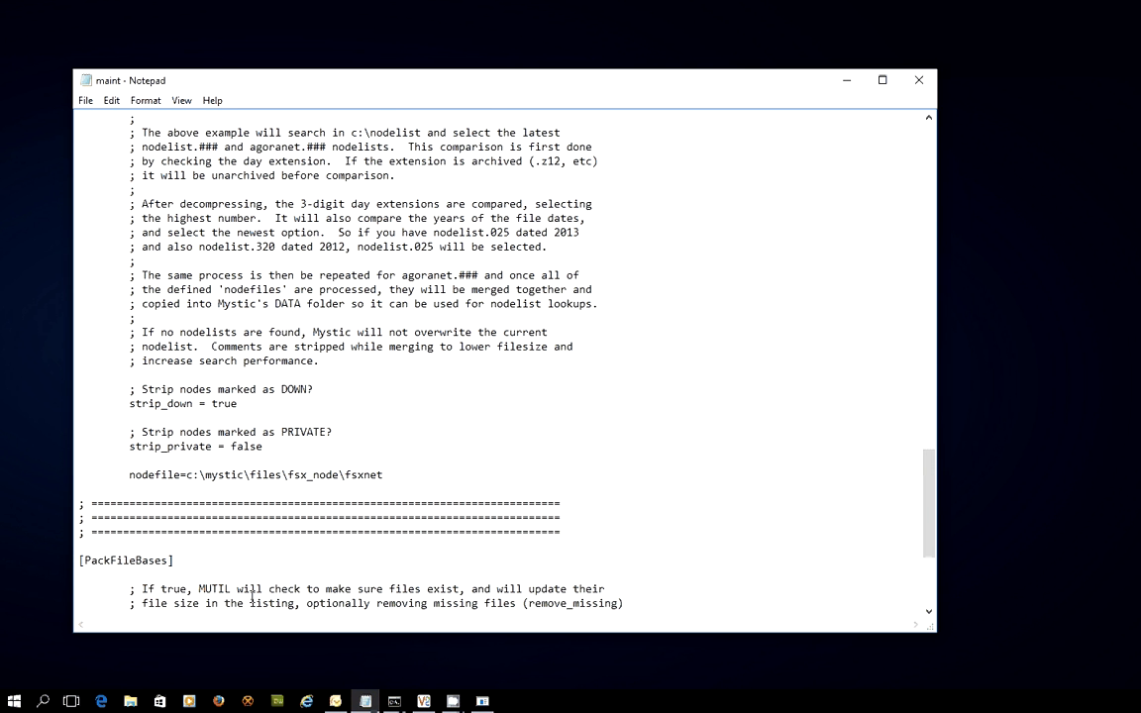
{"action": "left_click", "coordinate": [400, 474]}
{"action": "key", "text": "shift+Home"}
{"action": "key", "text": "Delete"}
{"action": "key", "text": "ctrl+z"}
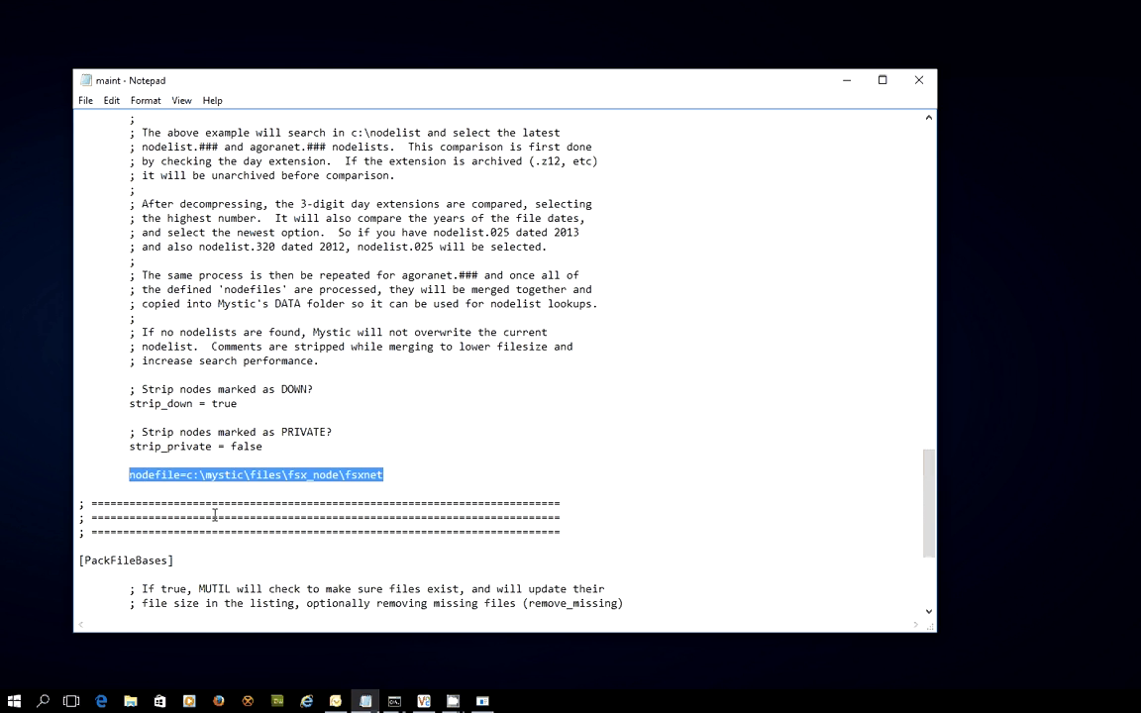
Step: Go back to the general settings near the start of the maint file and minimise its window
{"action": "scroll", "coordinate": [216, 510], "scroll_direction": "down", "scroll_amount": 3}
{"action": "scroll", "coordinate": [216, 510], "scroll_direction": "down", "scroll_amount": 2}
{"action": "scroll", "coordinate": [232, 512], "scroll_direction": "up", "scroll_amount": 18}
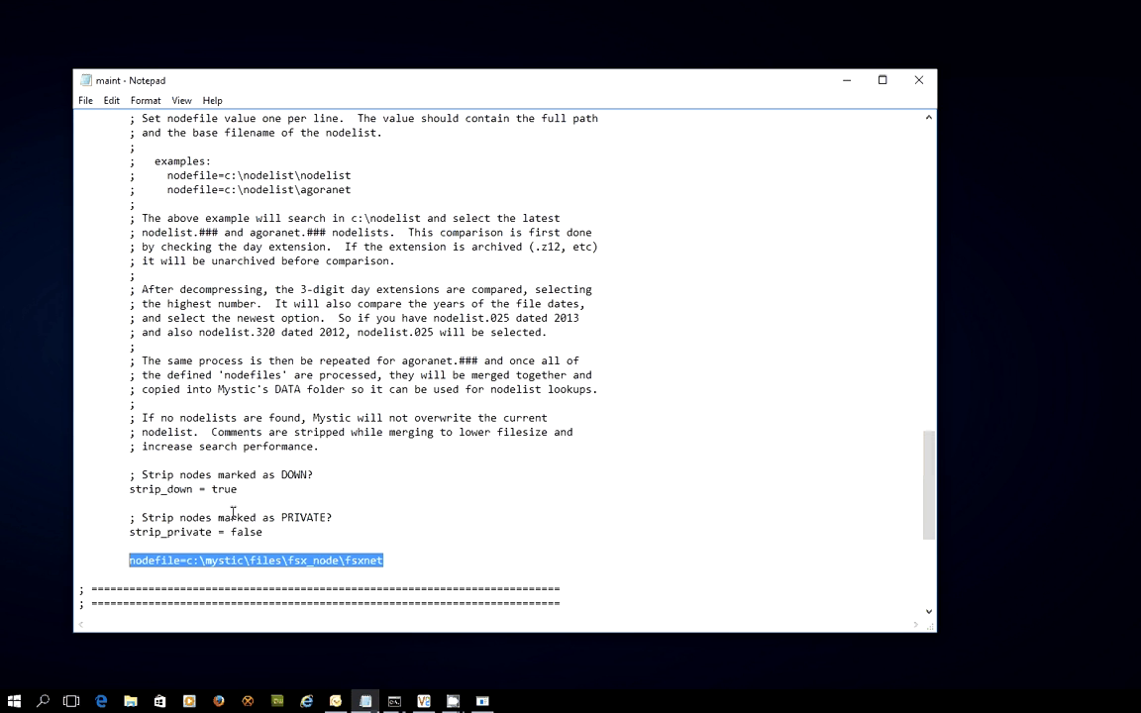
{"action": "scroll", "coordinate": [233, 513], "scroll_direction": "up", "scroll_amount": 9}
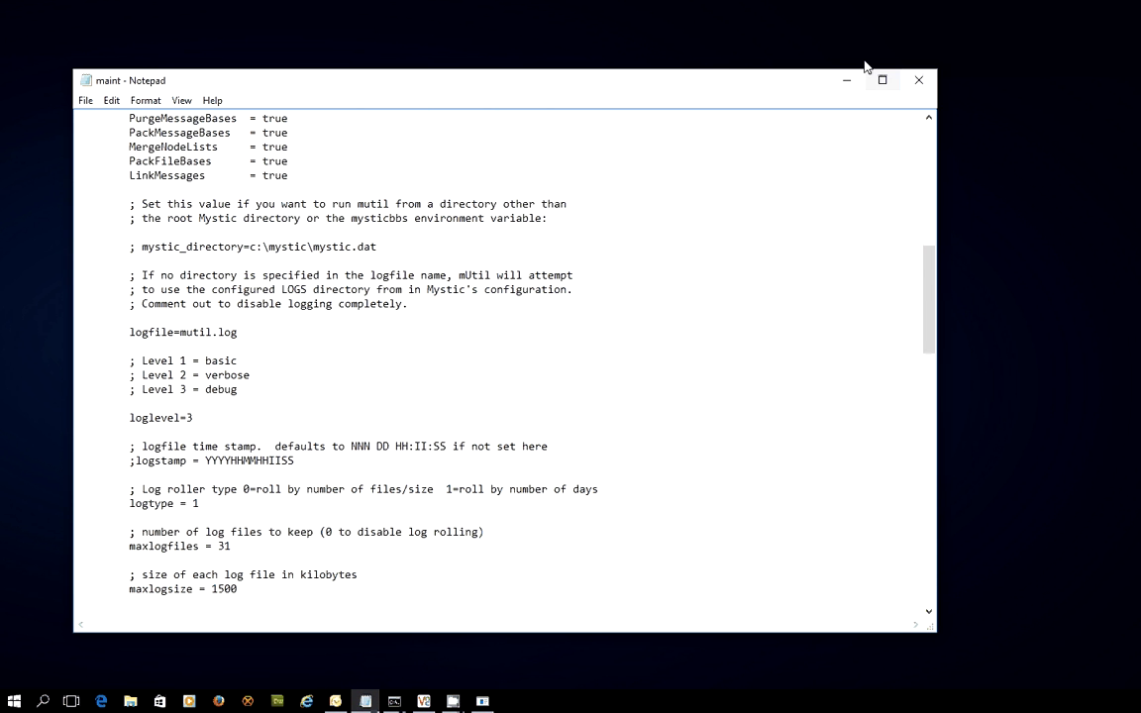
{"action": "left_click", "coordinate": [842, 87]}
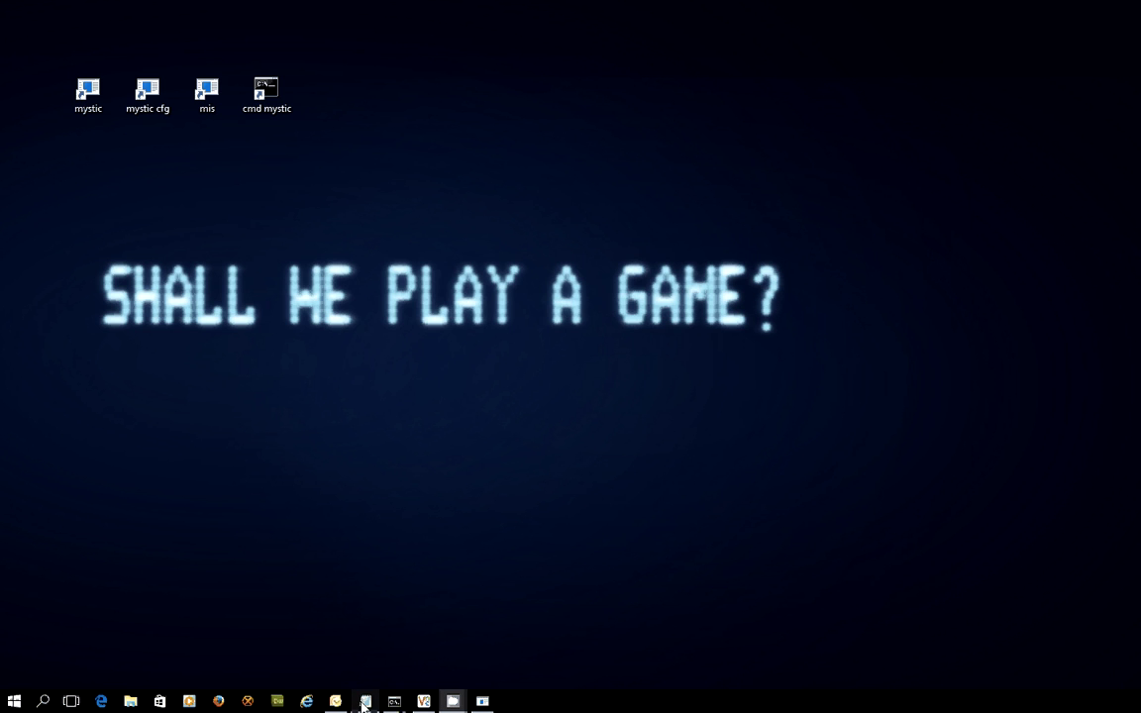
Step: Switch to the cmd mystic prompt and poll node 21:1/100 with fidopoll
{"action": "mouse_move", "coordinate": [393, 703]}
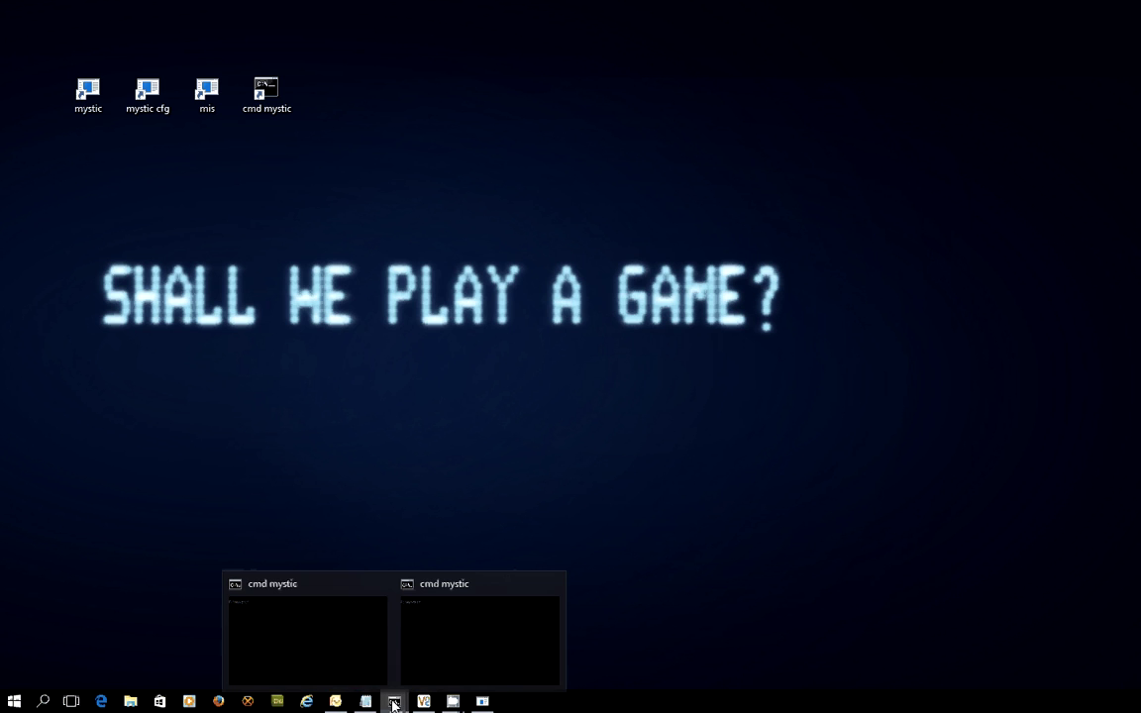
{"action": "left_click", "coordinate": [438, 639]}
{"action": "left_click", "coordinate": [386, 375]}
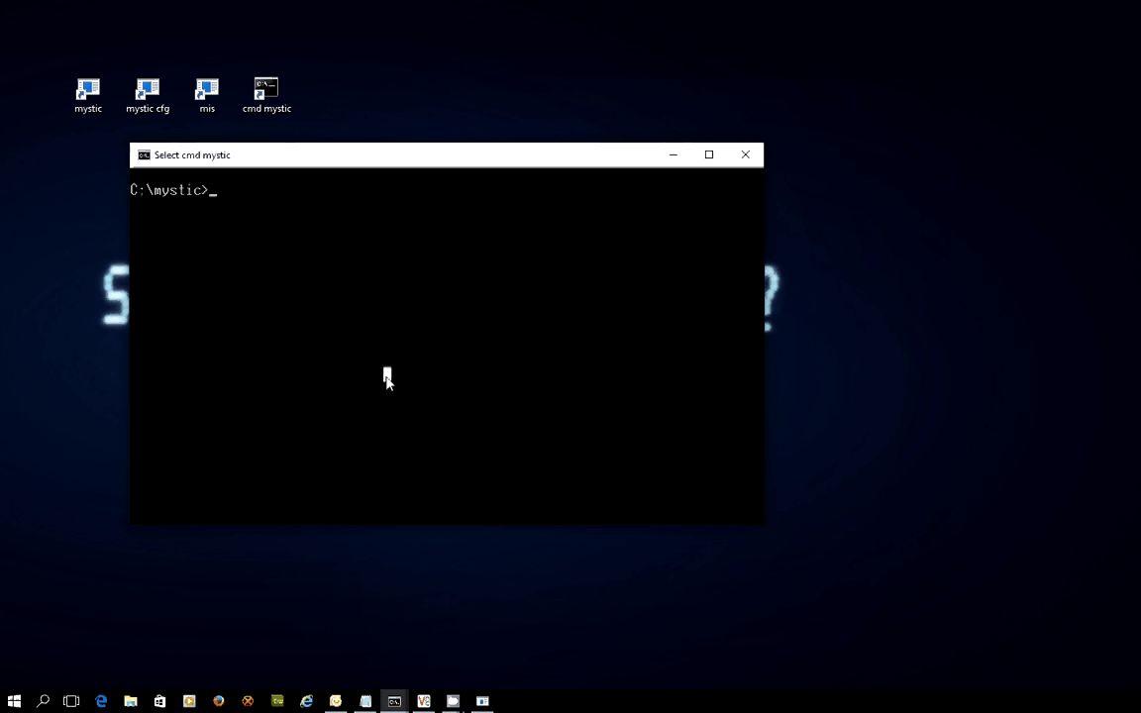
{"action": "type", "text": "fidopoll "}
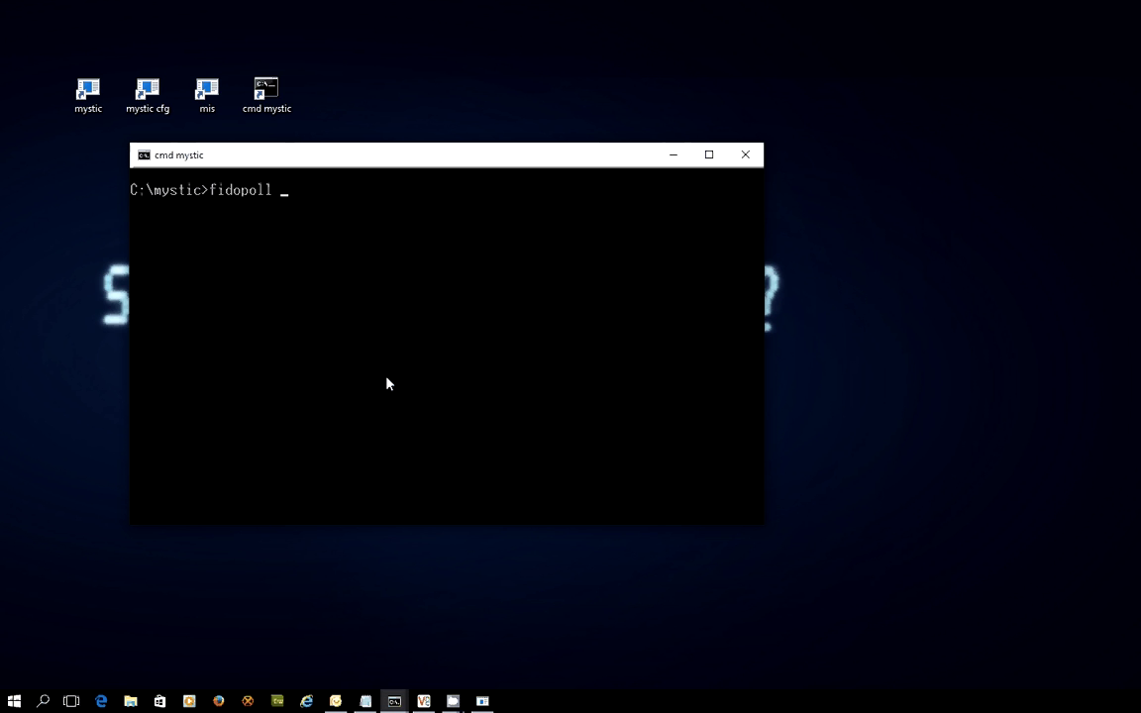
{"action": "type", "text": "21:1/100"}
{"action": "key", "text": "Return"}
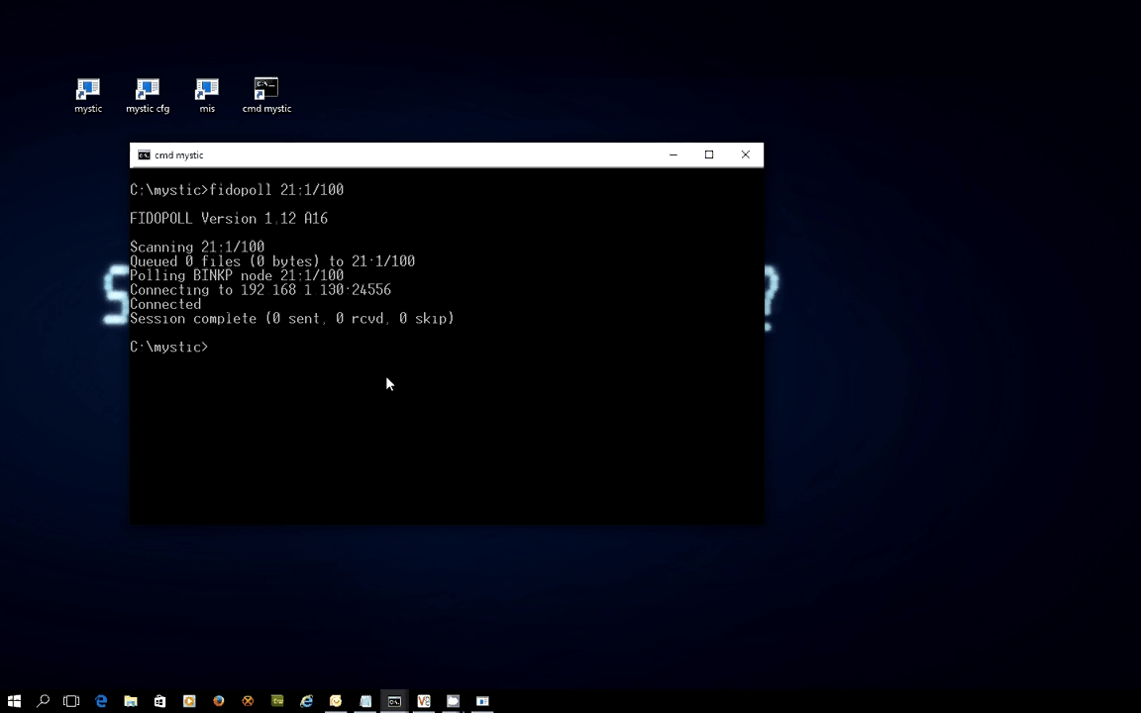
Step: Import the incoming mail with mutil mailin and run the maintenance processes with mutil maint
{"action": "type", "text": "mutil mailin"}
{"action": "key", "text": "Return"}
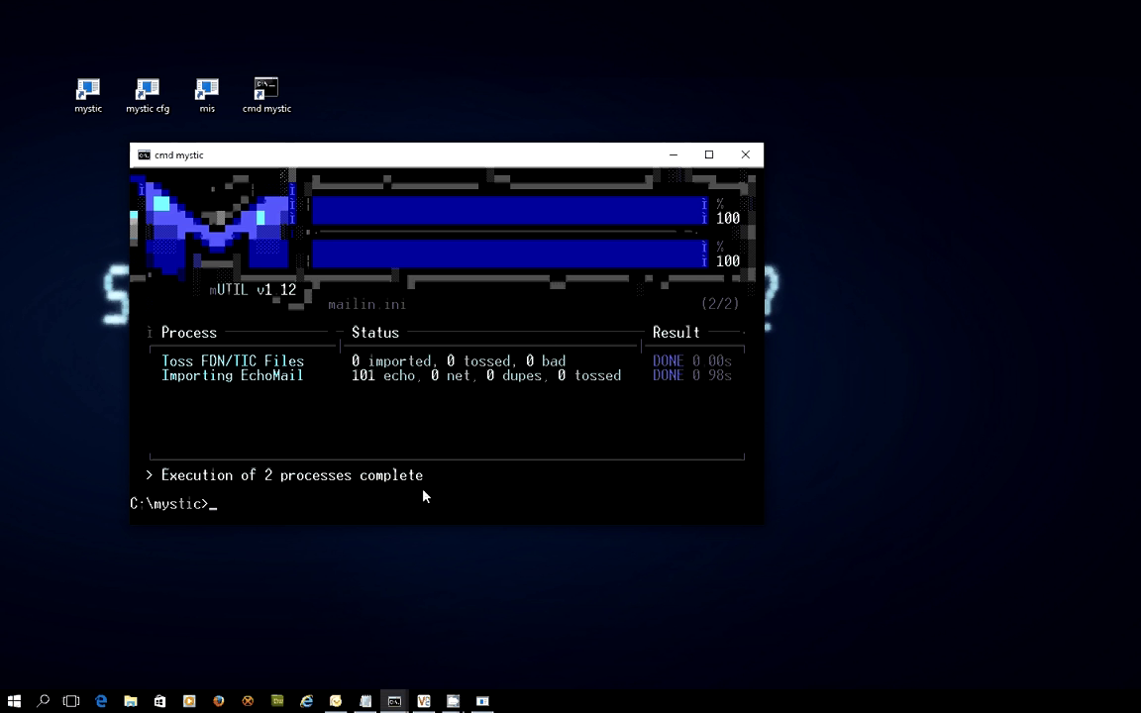
{"action": "type", "text": "mutil maint"}
{"action": "key", "text": "Return"}
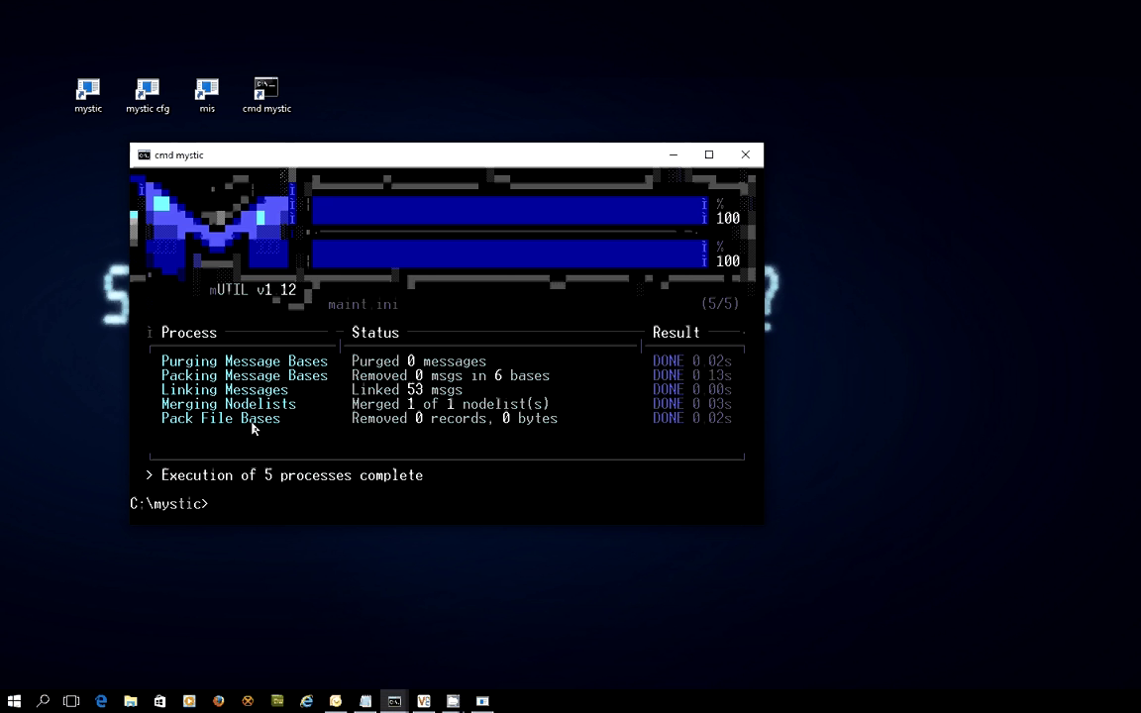
Step: Switch to File Explorer and open the mutil log from the logs folder inside mystic
{"action": "left_click", "coordinate": [131, 701]}
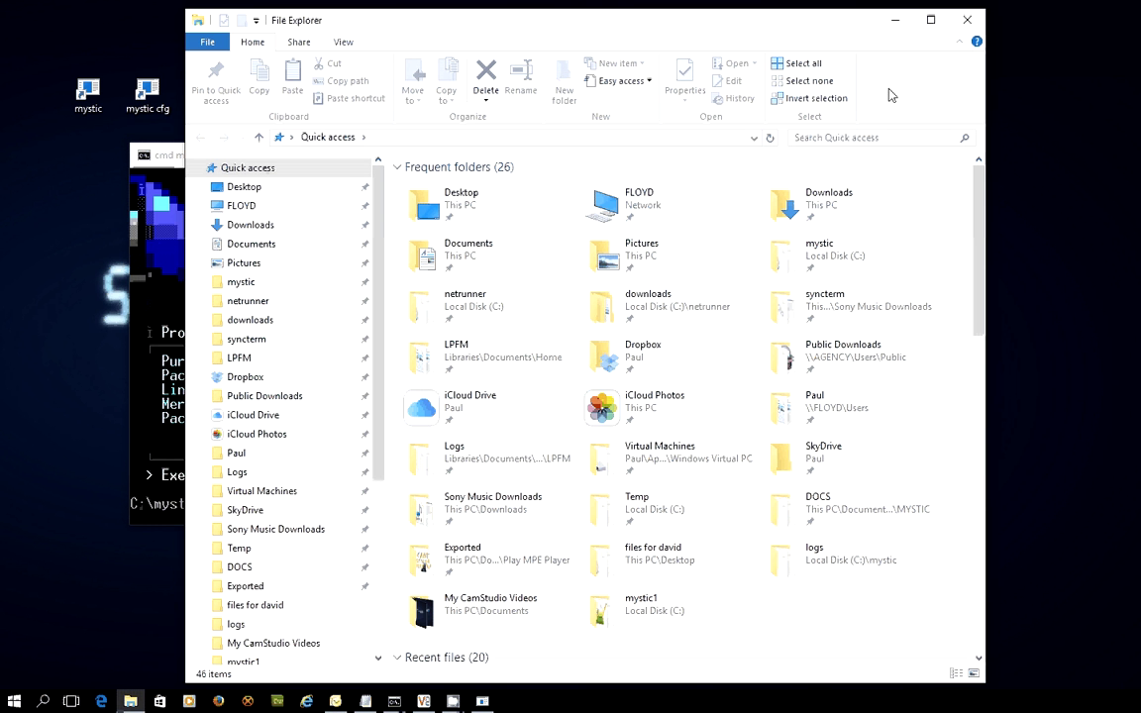
{"action": "left_click", "coordinate": [253, 284]}
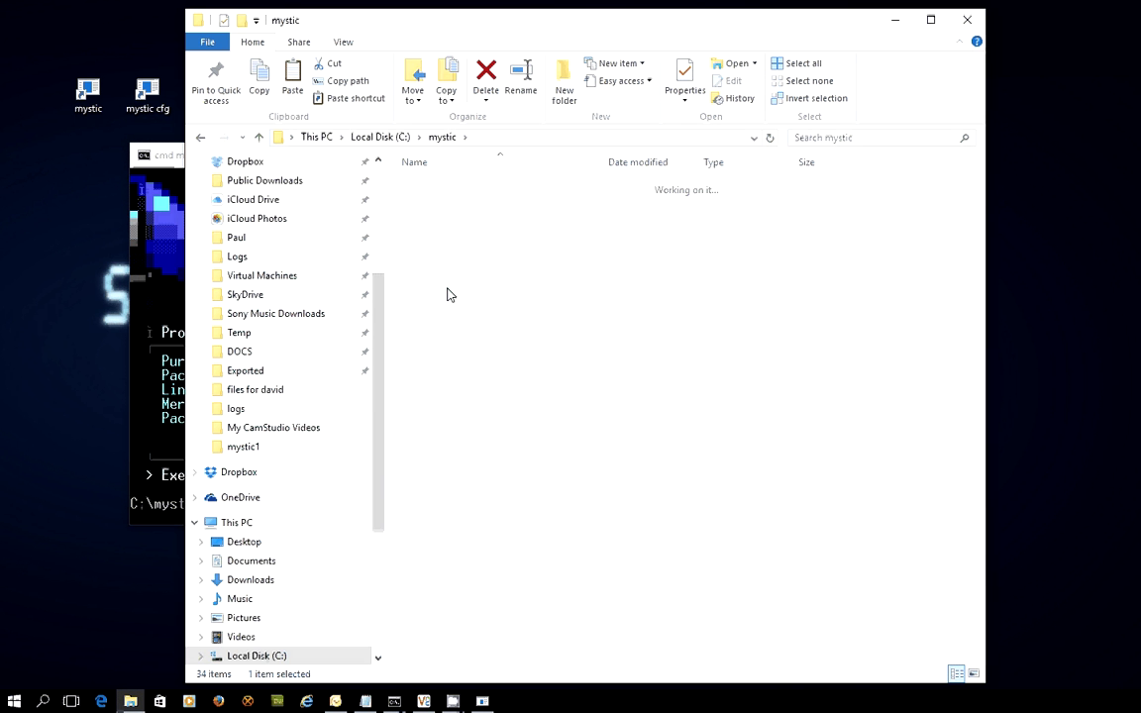
{"action": "double_click", "coordinate": [450, 204]}
{"action": "double_click", "coordinate": [451, 204]}
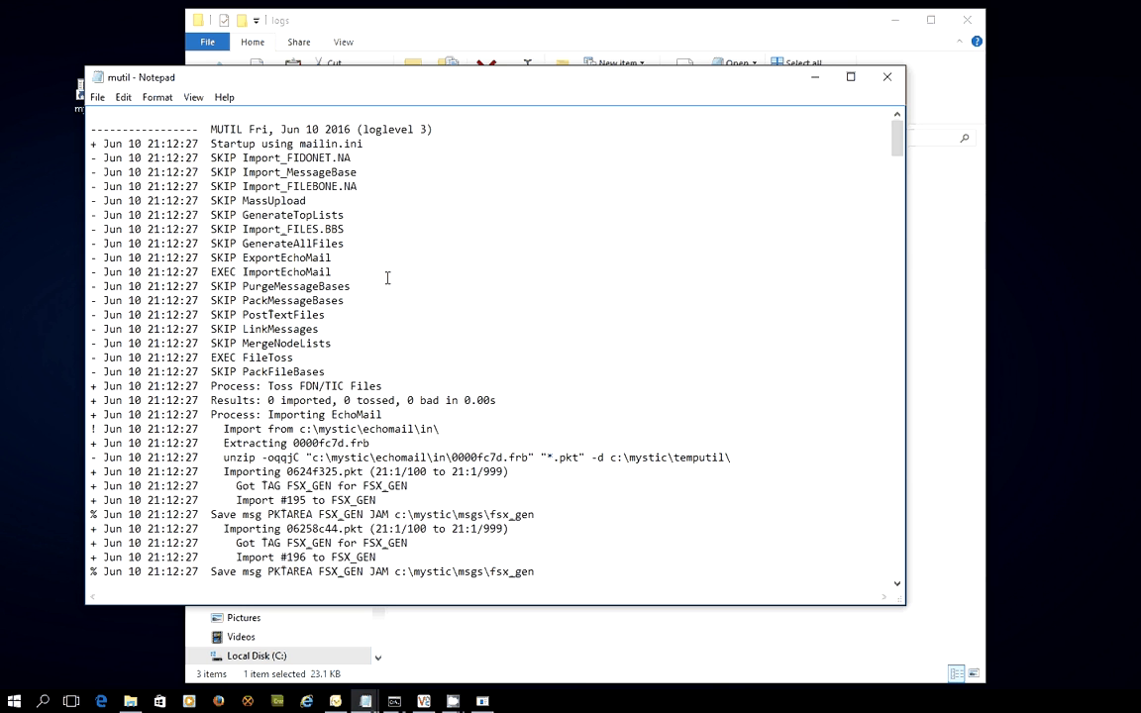
Step: Read through the mailin.ini entries of the mutil log down to the maint.ini run and its message base purging
{"action": "scroll", "coordinate": [387, 277], "scroll_direction": "down", "scroll_amount": 3}
{"action": "scroll", "coordinate": [389, 285], "scroll_direction": "down", "scroll_amount": 20}
{"action": "scroll", "coordinate": [388, 285], "scroll_direction": "down", "scroll_amount": 20}
{"action": "scroll", "coordinate": [389, 286], "scroll_direction": "down", "scroll_amount": 11}
{"action": "scroll", "coordinate": [388, 286], "scroll_direction": "down", "scroll_amount": 5}
{"action": "scroll", "coordinate": [388, 286], "scroll_direction": "down", "scroll_amount": 20}
{"action": "scroll", "coordinate": [388, 286], "scroll_direction": "down", "scroll_amount": 16}
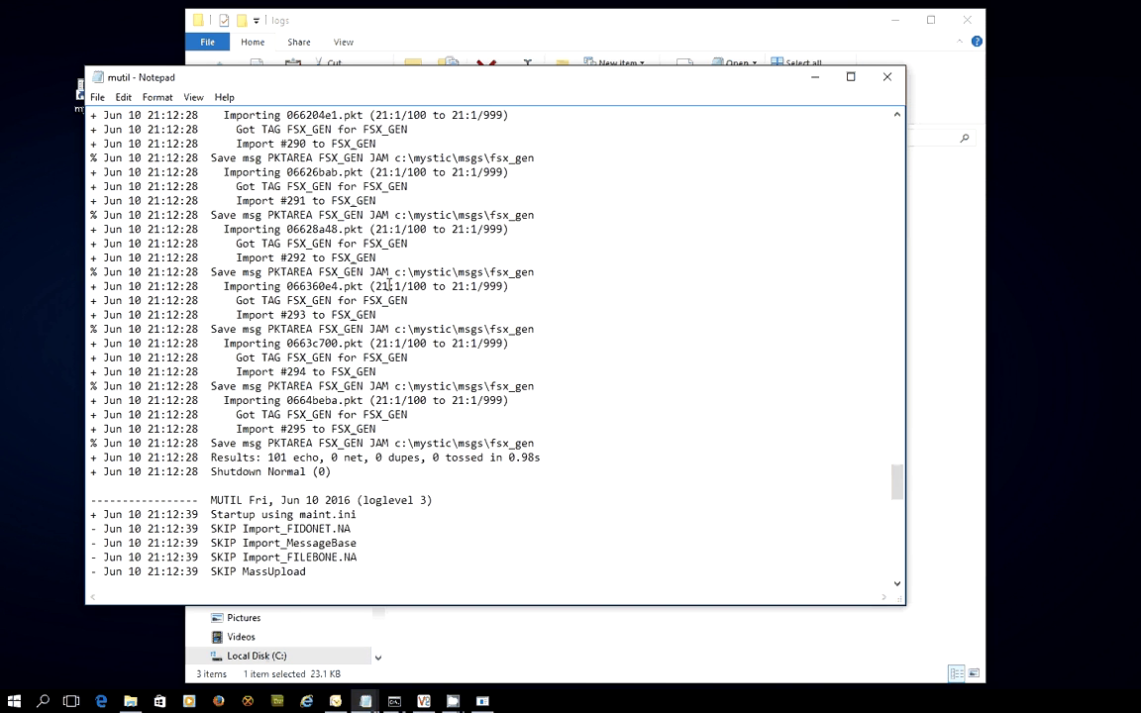
{"action": "scroll", "coordinate": [388, 285], "scroll_direction": "down", "scroll_amount": 5}
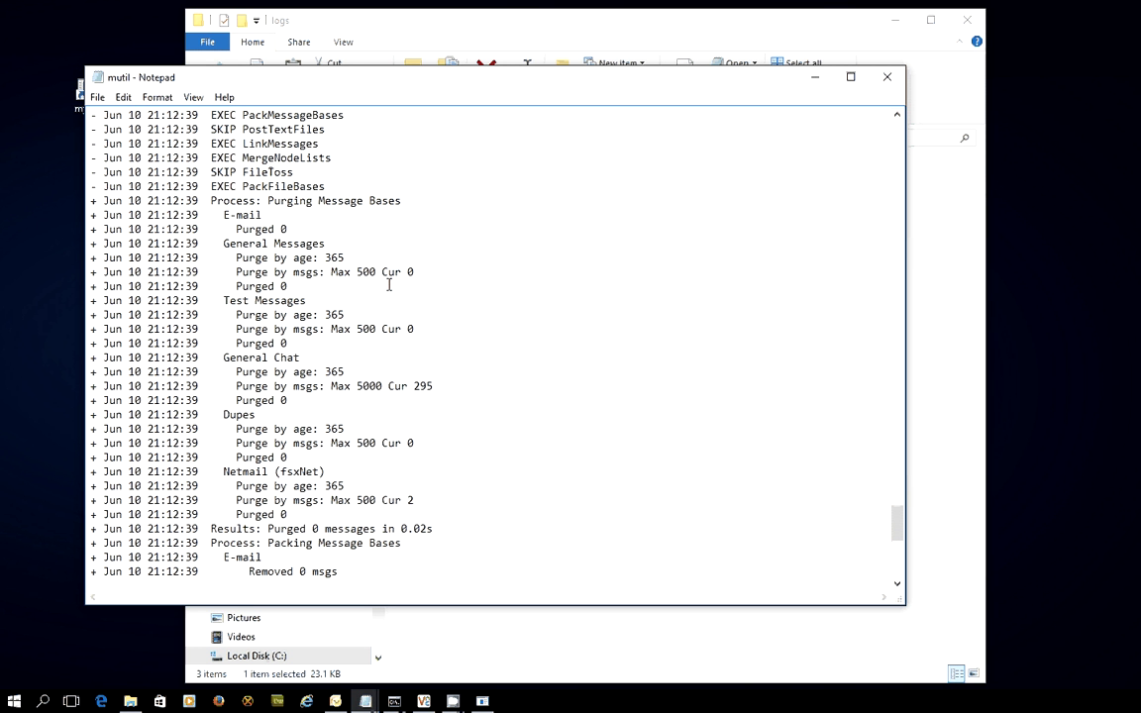
Step: Highlight the purge age and the maximum message count logged for the General Messages base
{"action": "scroll", "coordinate": [317, 230], "scroll_direction": "down", "scroll_amount": 1}
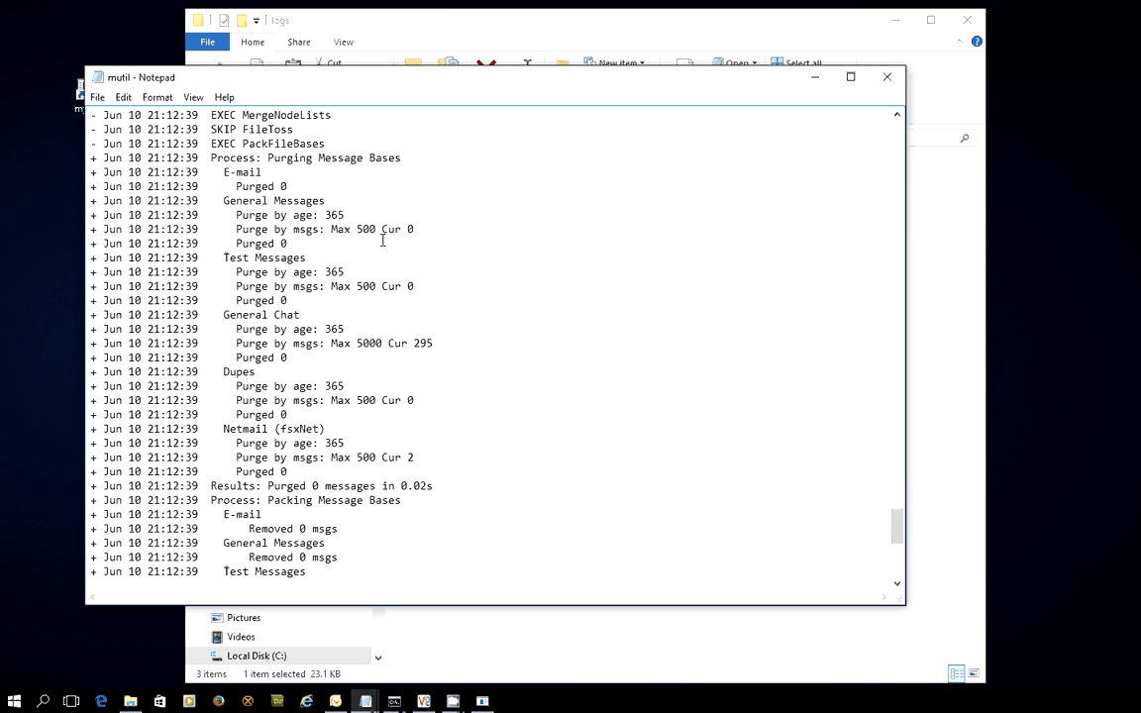
{"action": "double_click", "coordinate": [327, 215]}
{"action": "double_click", "coordinate": [367, 229]}
Step: Review the logged message base packing and highlight the result line of the Linking Messages process
{"action": "scroll", "coordinate": [368, 266], "scroll_direction": "down", "scroll_amount": 2}
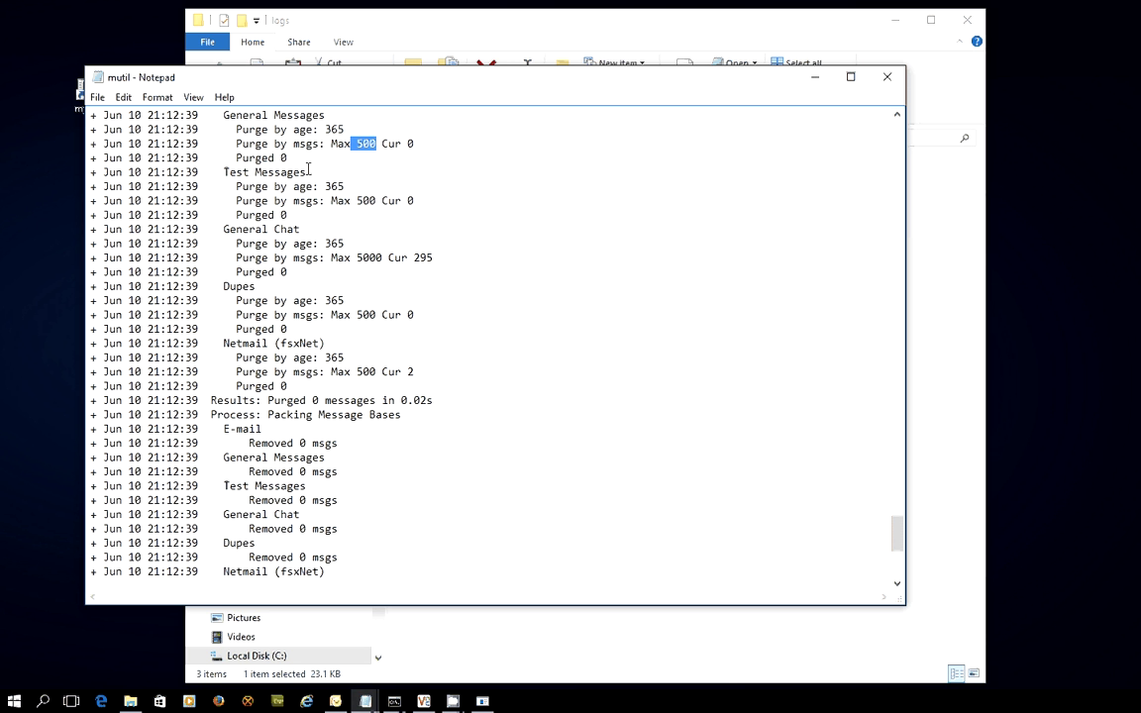
{"action": "scroll", "coordinate": [306, 272], "scroll_direction": "down", "scroll_amount": 4}
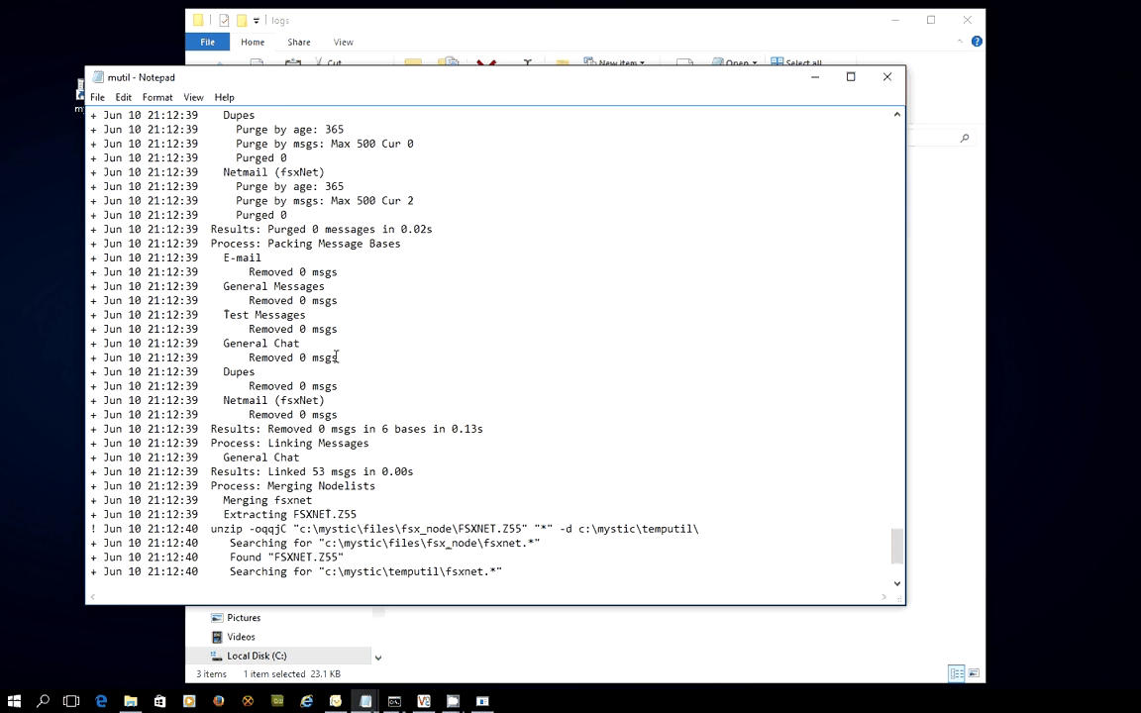
{"action": "scroll", "coordinate": [341, 290], "scroll_direction": "down", "scroll_amount": 3}
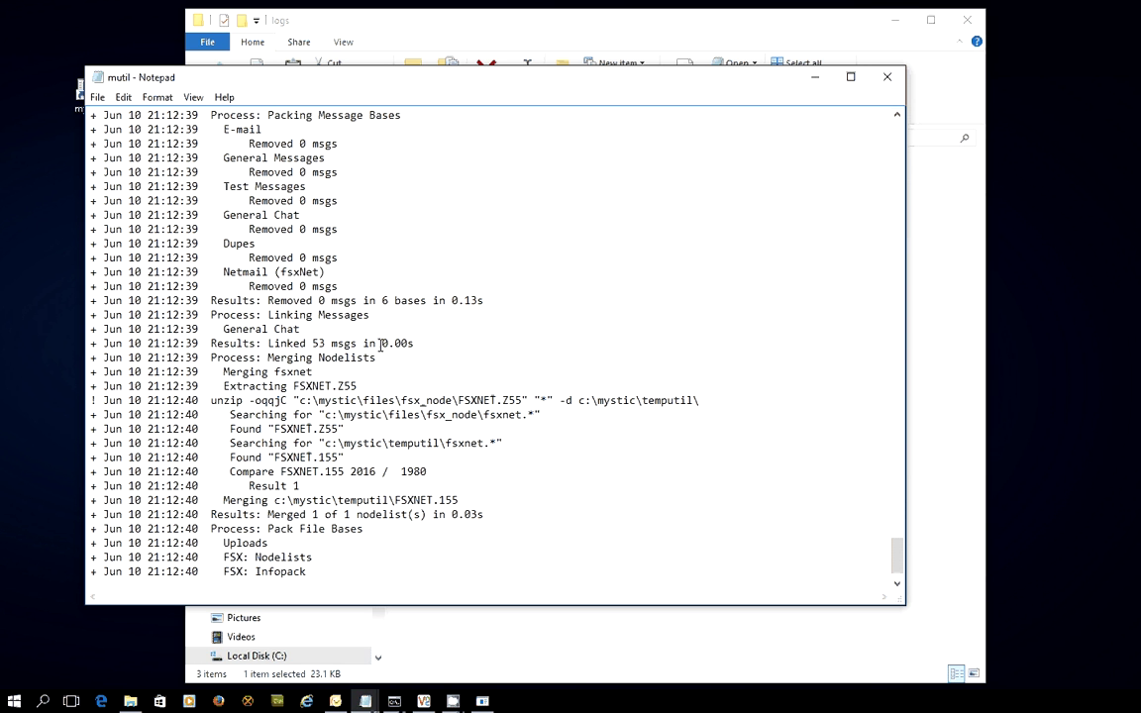
{"action": "left_click_drag", "start_coordinate": [236, 343], "coordinate": [405, 343]}
{"action": "left_click", "coordinate": [451, 341]}
{"action": "scroll", "coordinate": [451, 341], "scroll_direction": "down", "scroll_amount": 1}
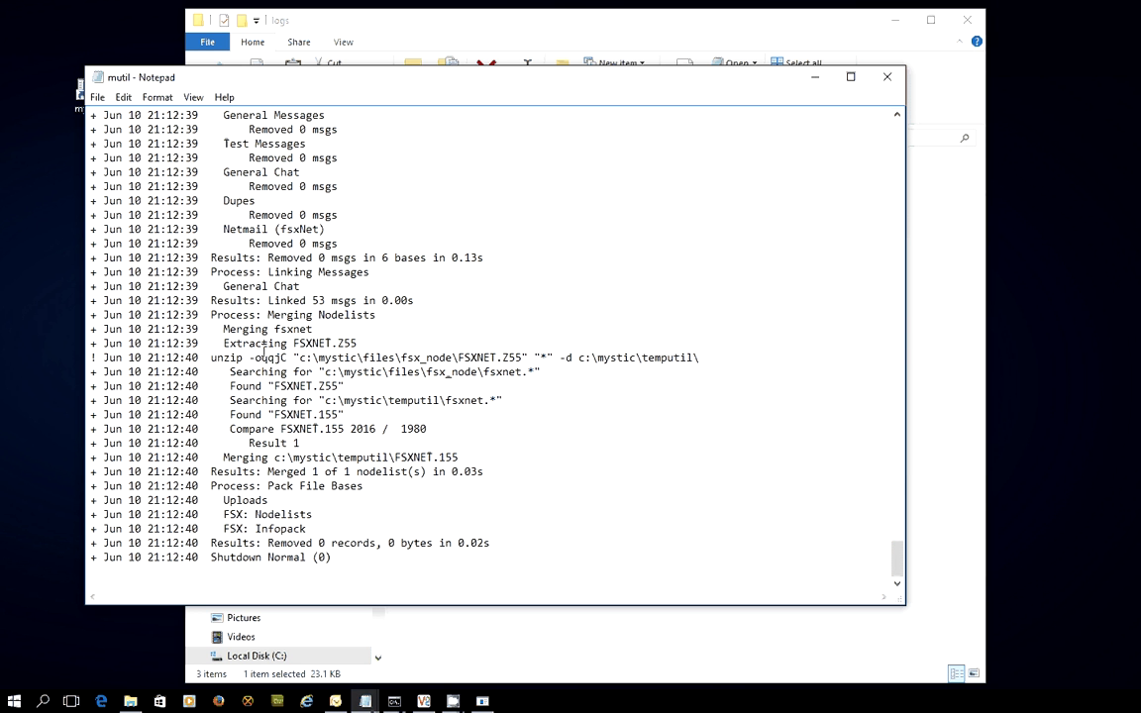
Step: Highlight the extracted FSXNET.Z55 archive under Merging Nodelists and the Pack File Bases entries in the log
{"action": "key", "text": "Up"}
{"action": "key", "text": "Up"}
{"action": "left_click_drag", "start_coordinate": [295, 343], "coordinate": [359, 343]}
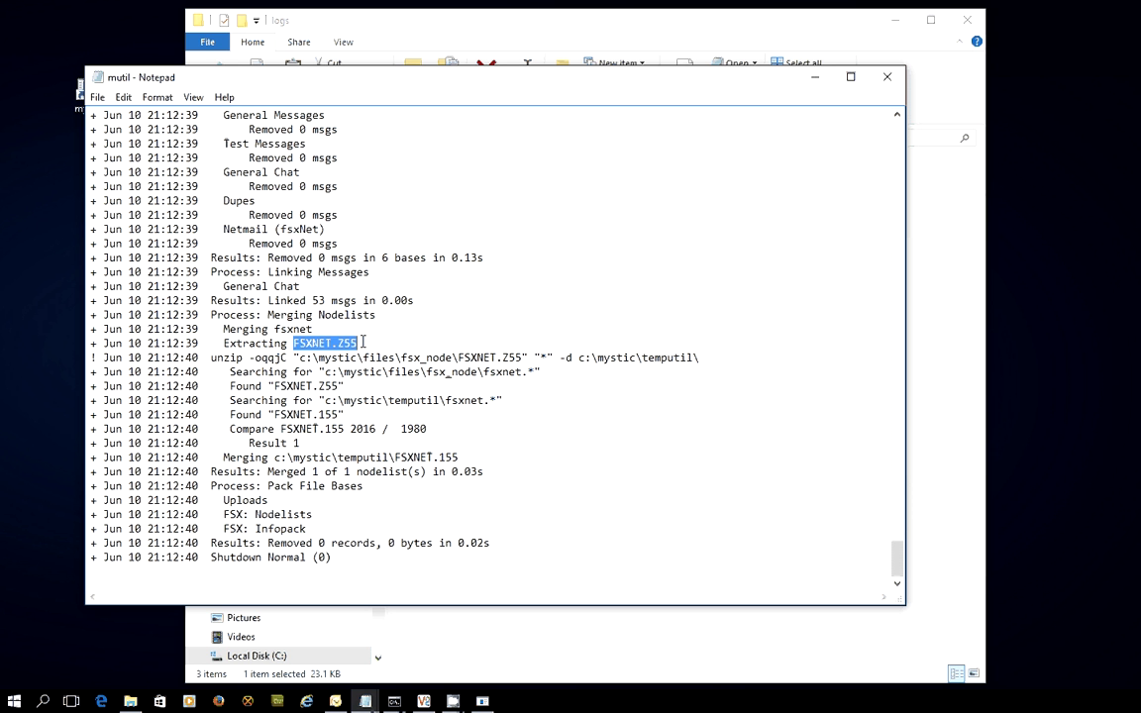
{"action": "left_click", "coordinate": [362, 343]}
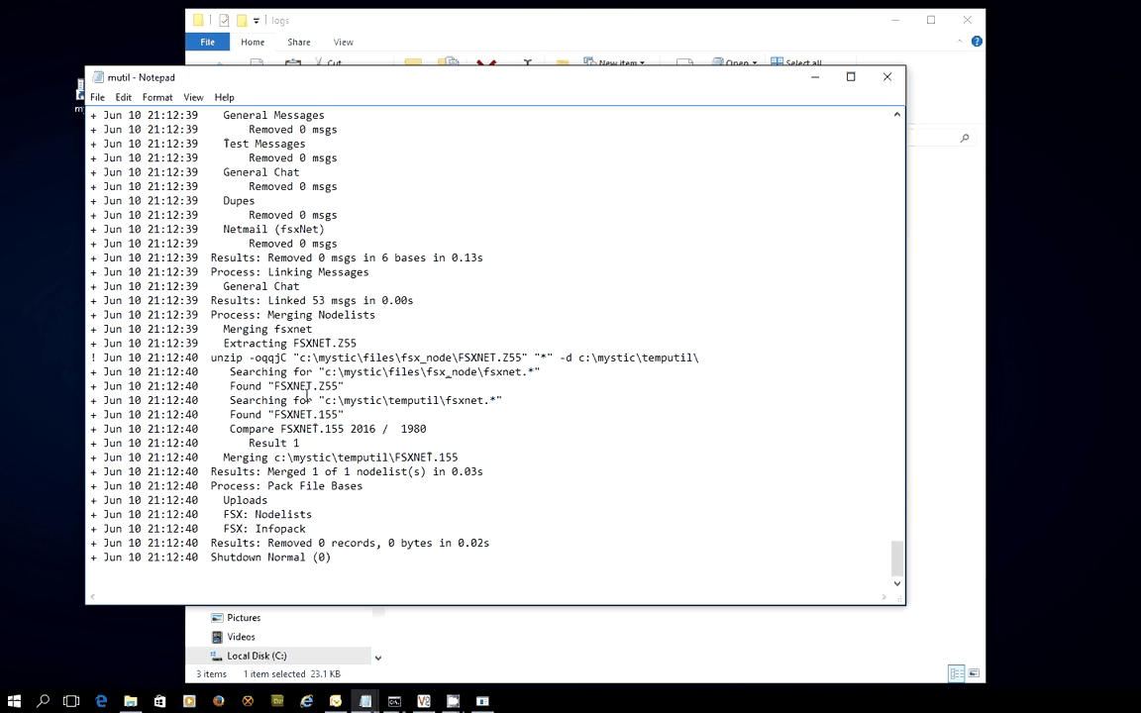
{"action": "left_click_drag", "start_coordinate": [217, 485], "coordinate": [318, 527]}
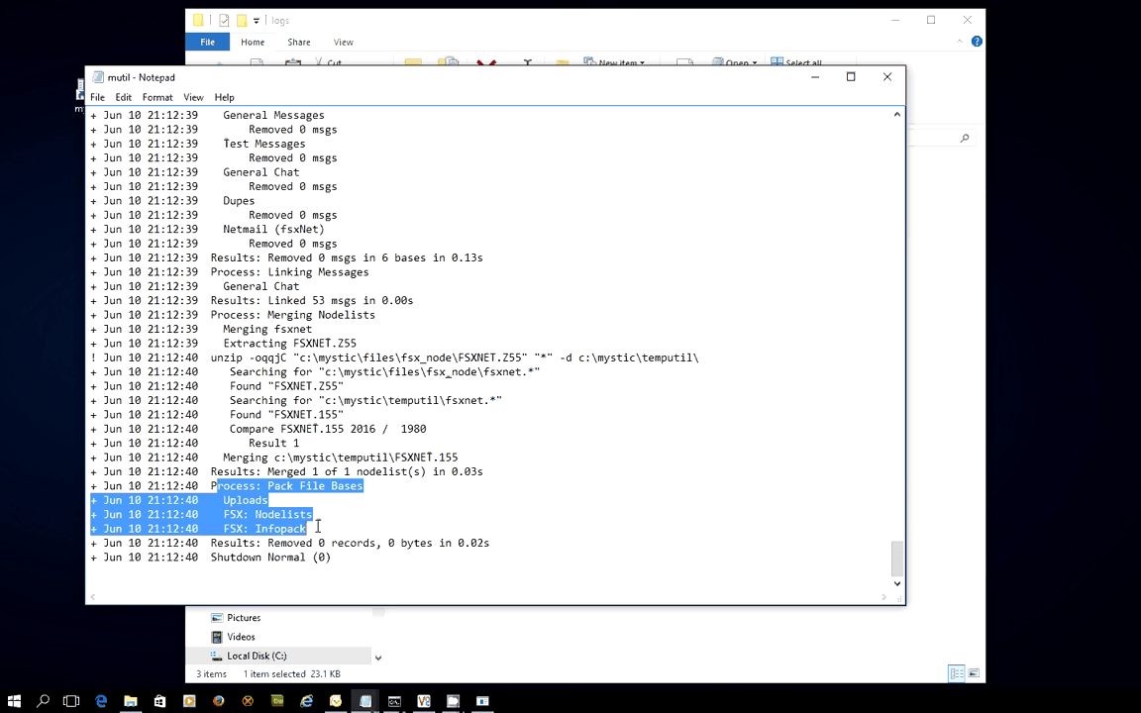
{"action": "left_click", "coordinate": [318, 528]}
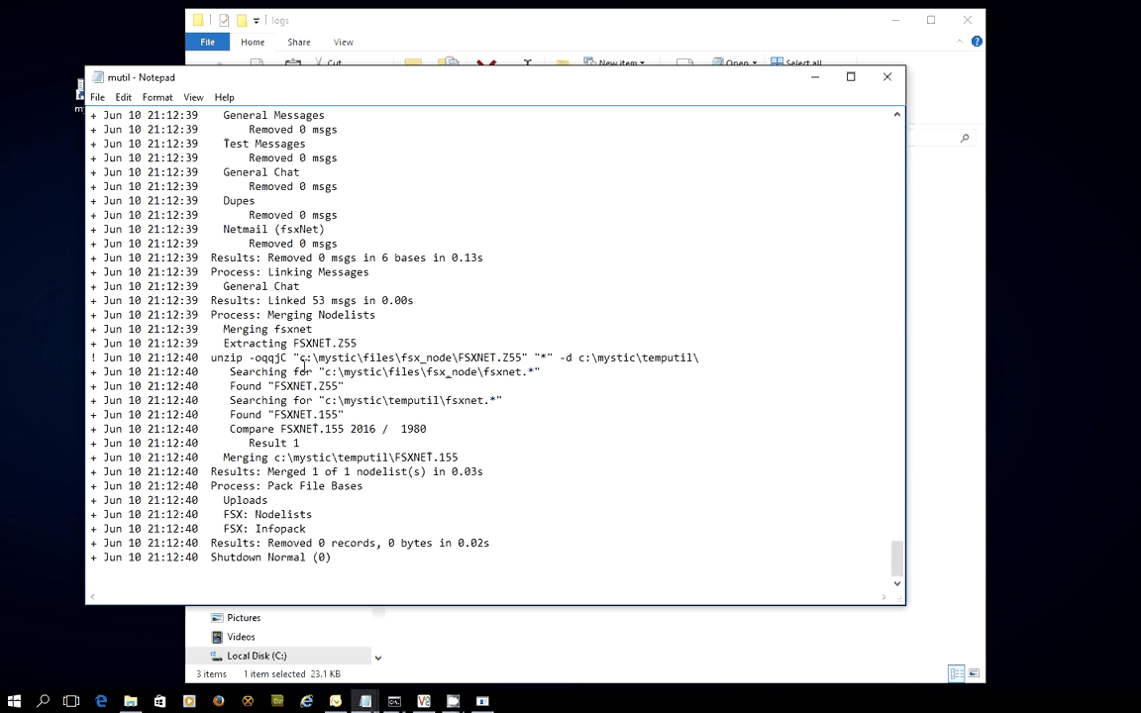
Step: Close the mutil log and minimise the logs folder and Mystic Configuration windows
{"action": "left_click", "coordinate": [886, 76]}
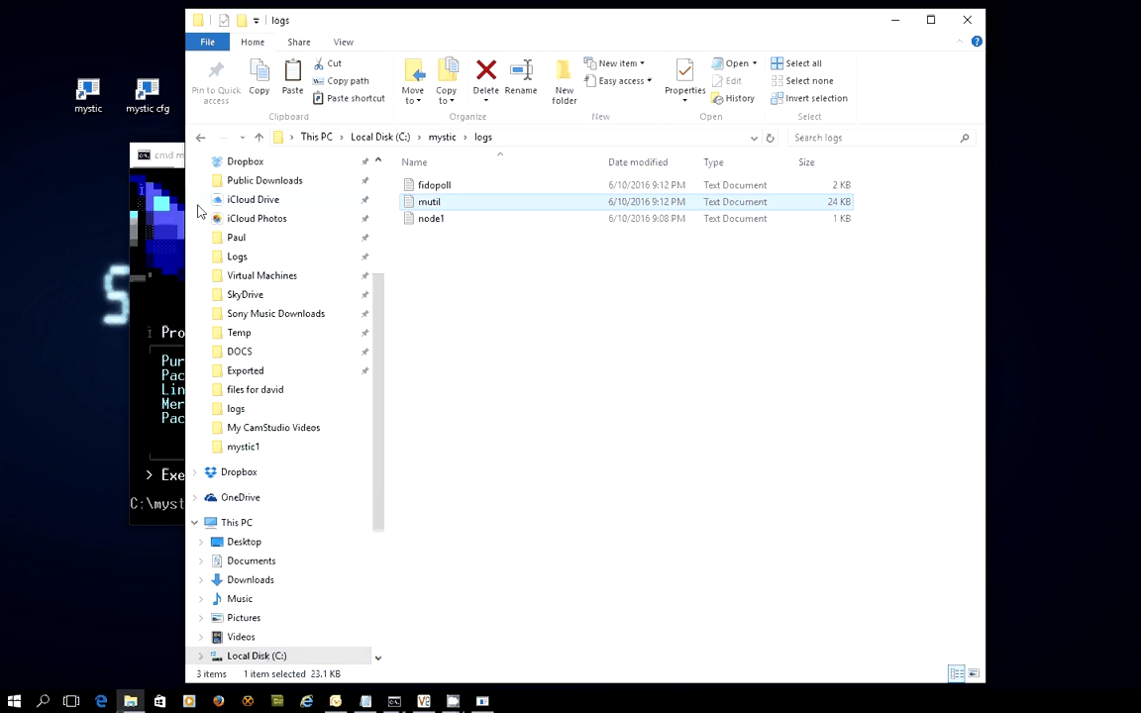
{"action": "left_click", "coordinate": [895, 20]}
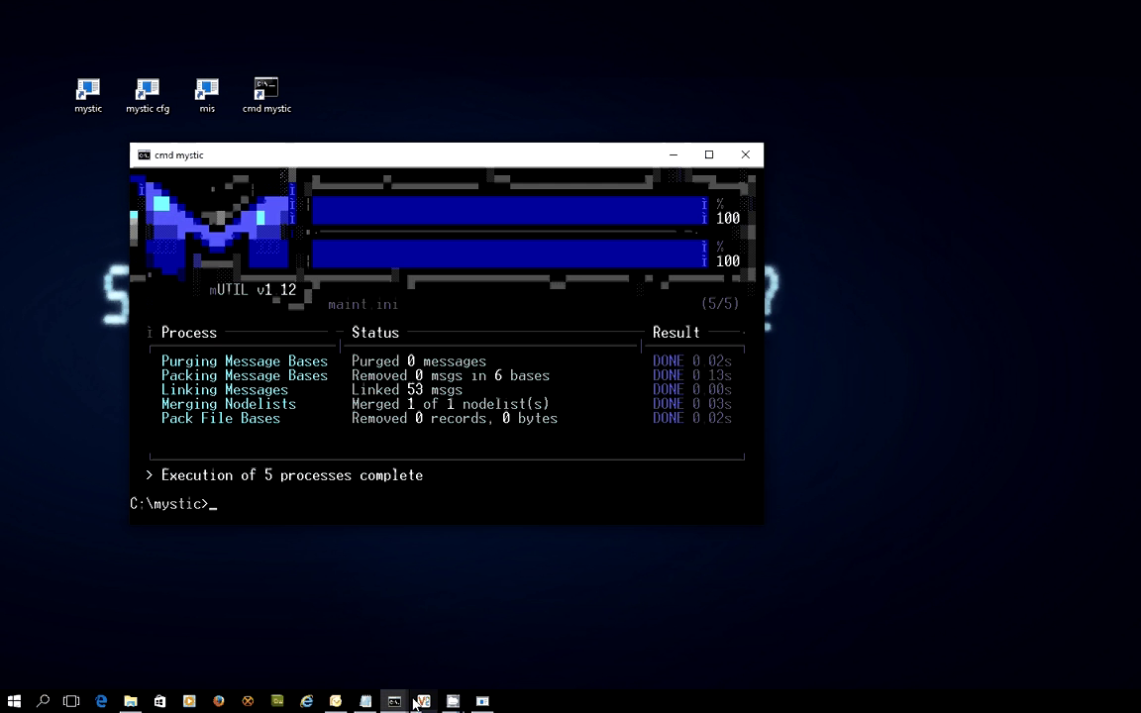
{"action": "left_click", "coordinate": [483, 701]}
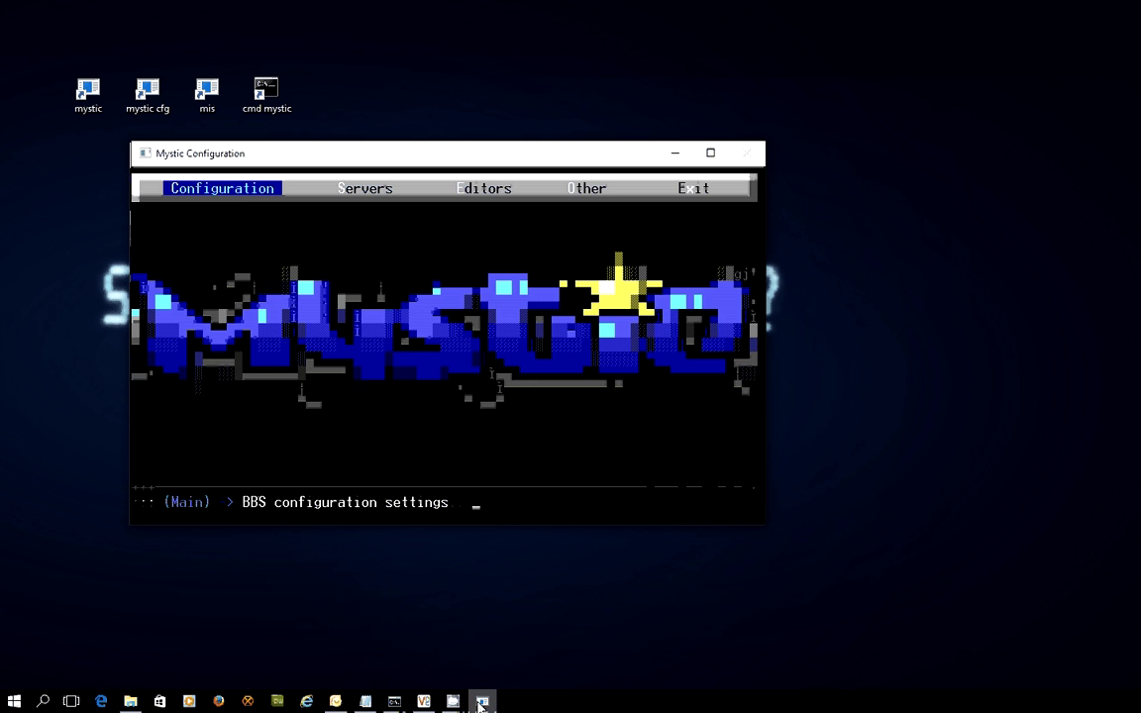
{"action": "left_click", "coordinate": [482, 701]}
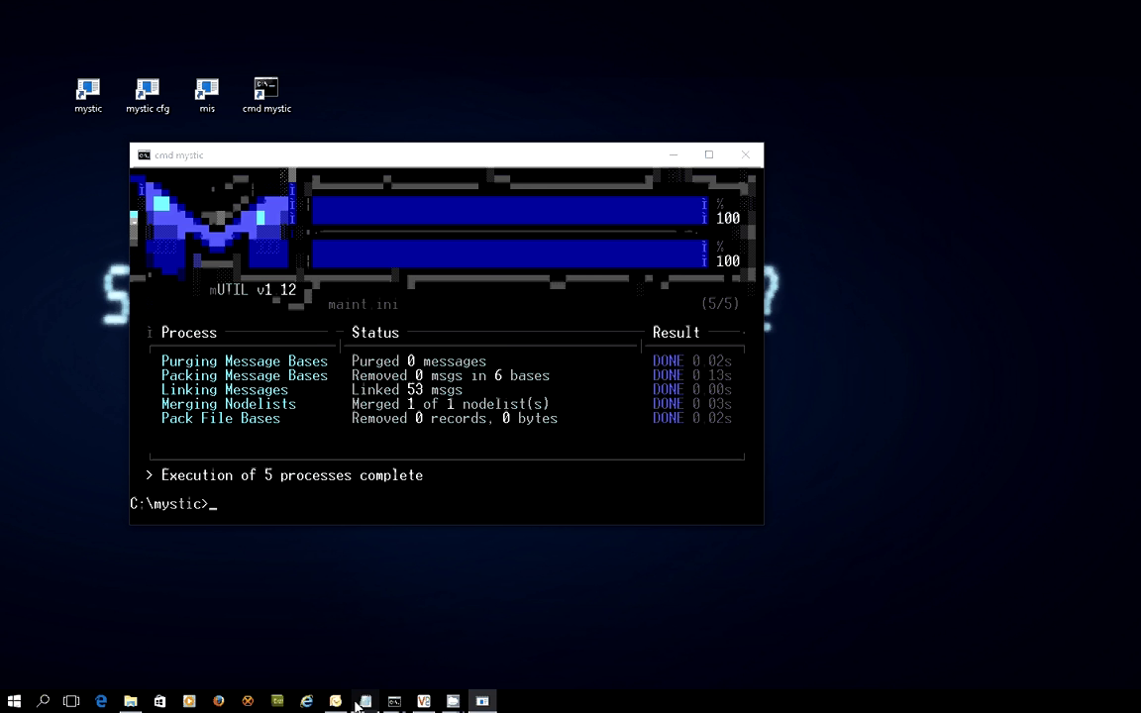
Step: Launch a local Mystic BBS session and log in with the user name and account password
{"action": "double_click", "coordinate": [99, 105]}
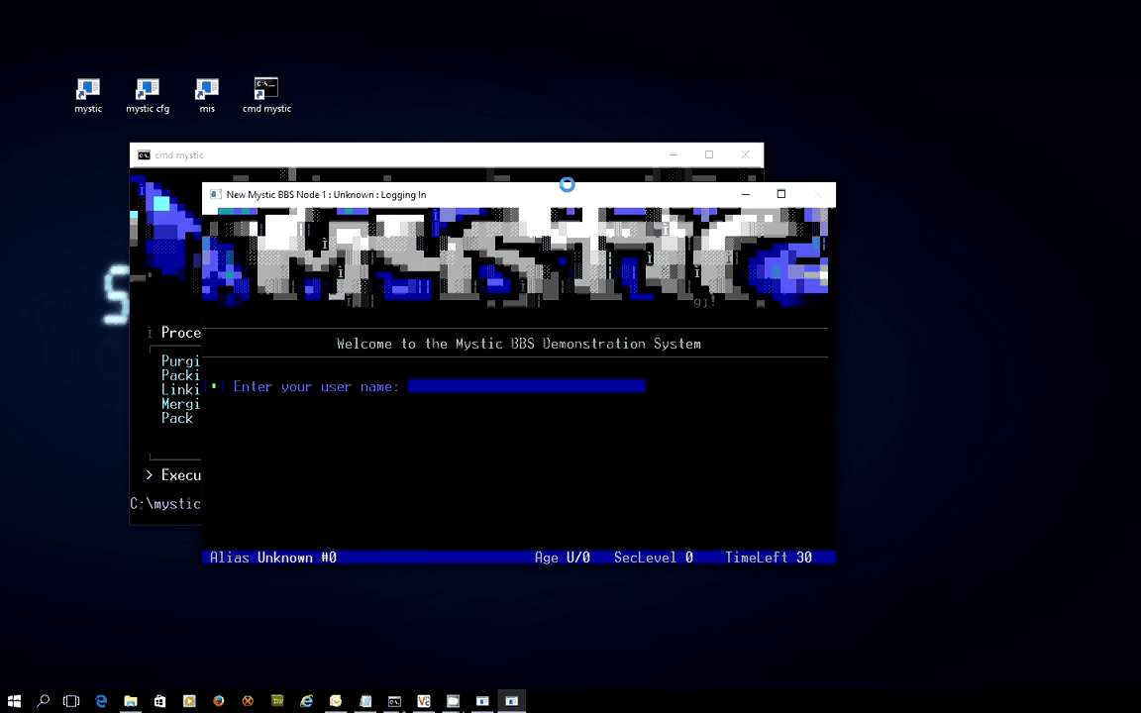
{"action": "left_click_drag", "start_coordinate": [565, 185], "coordinate": [505, 152]}
{"action": "type", "text": "red72"}
{"action": "key", "text": "Return"}
{"action": "type", "text": "****"}
{"action": "key", "text": "Return"}
{"action": "key", "text": "Return"}
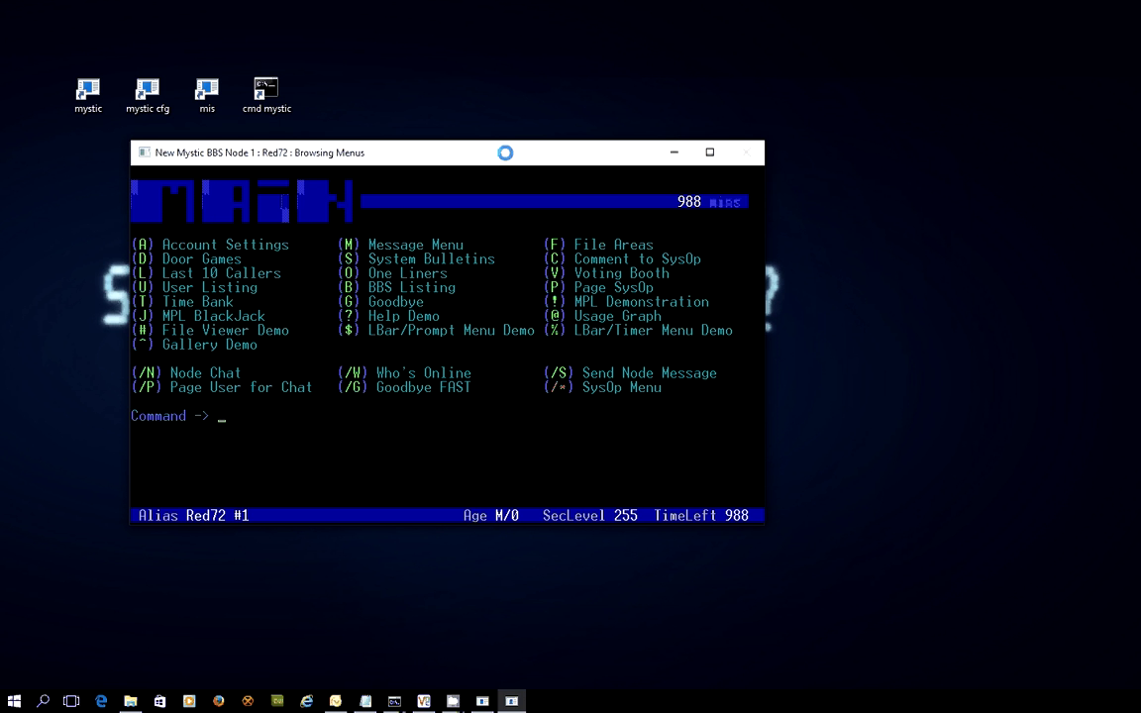
Step: Open the Nodelist Browser from the message menu and search the nodelist by the sysop's surname
{"action": "key", "text": "m"}
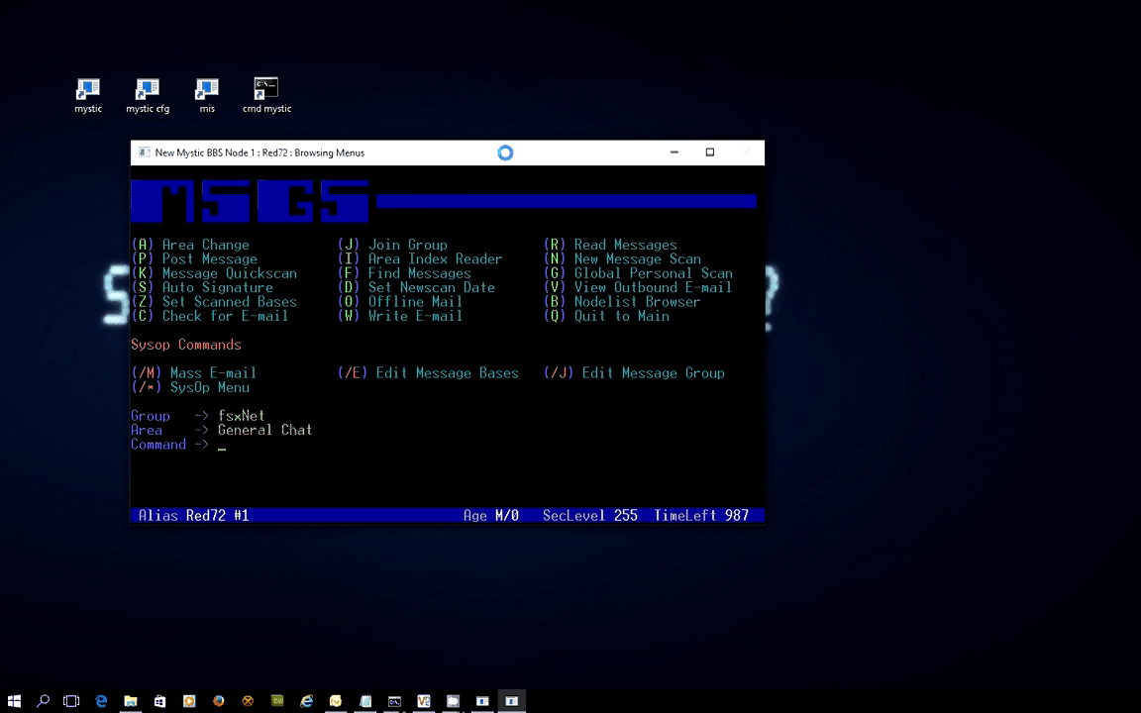
{"action": "key", "text": "b"}
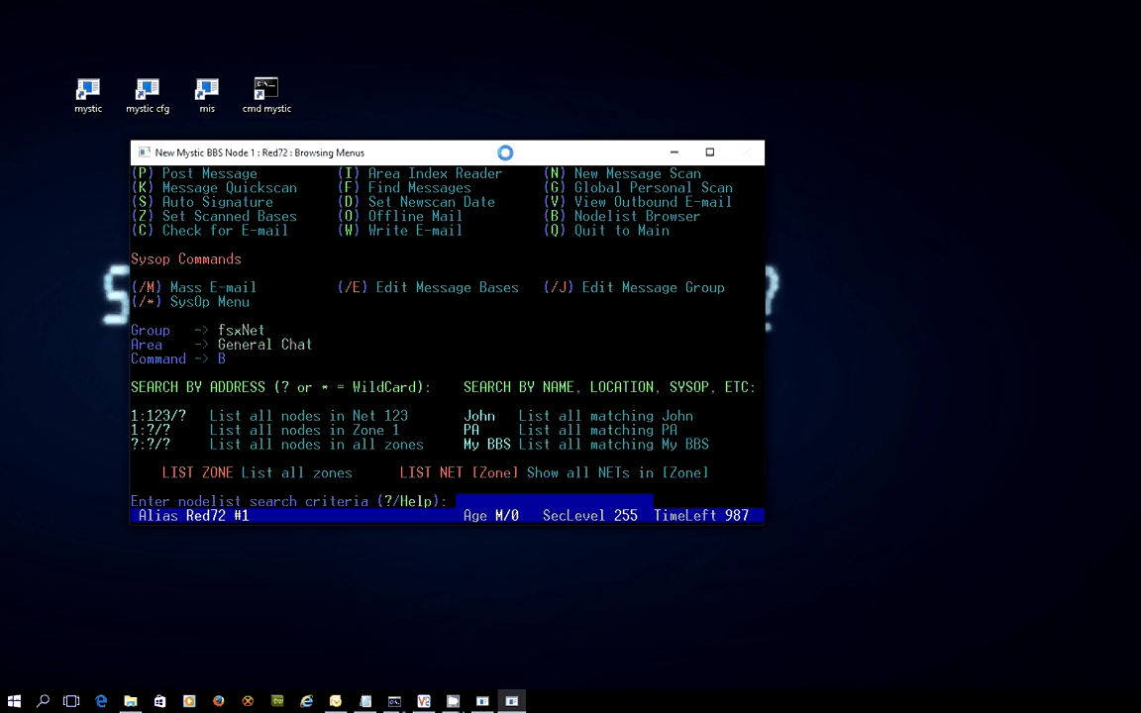
{"action": "type", "text": "hayton"}
{"action": "key", "text": "Return"}
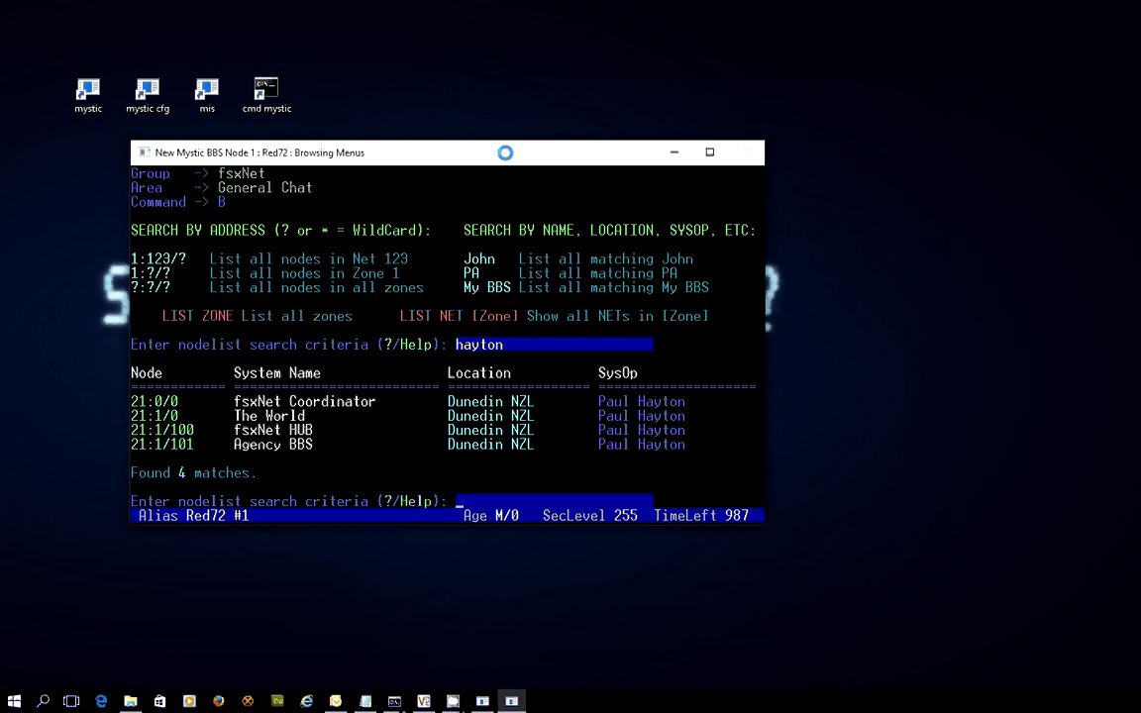
Step: List all nodes in zone 21 with the search criteria 21:?/? and leave the Nodelist Browser
{"action": "type", "text": "21:?/?"}
{"action": "key", "text": "Return"}
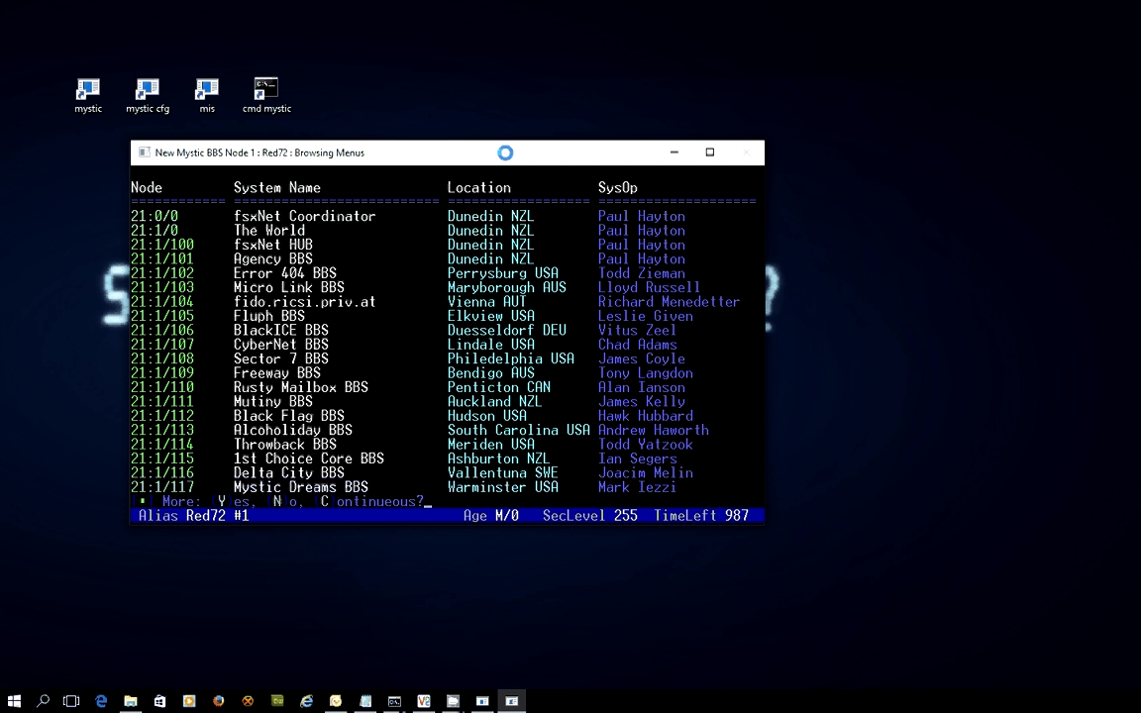
{"action": "key", "text": "Return"}
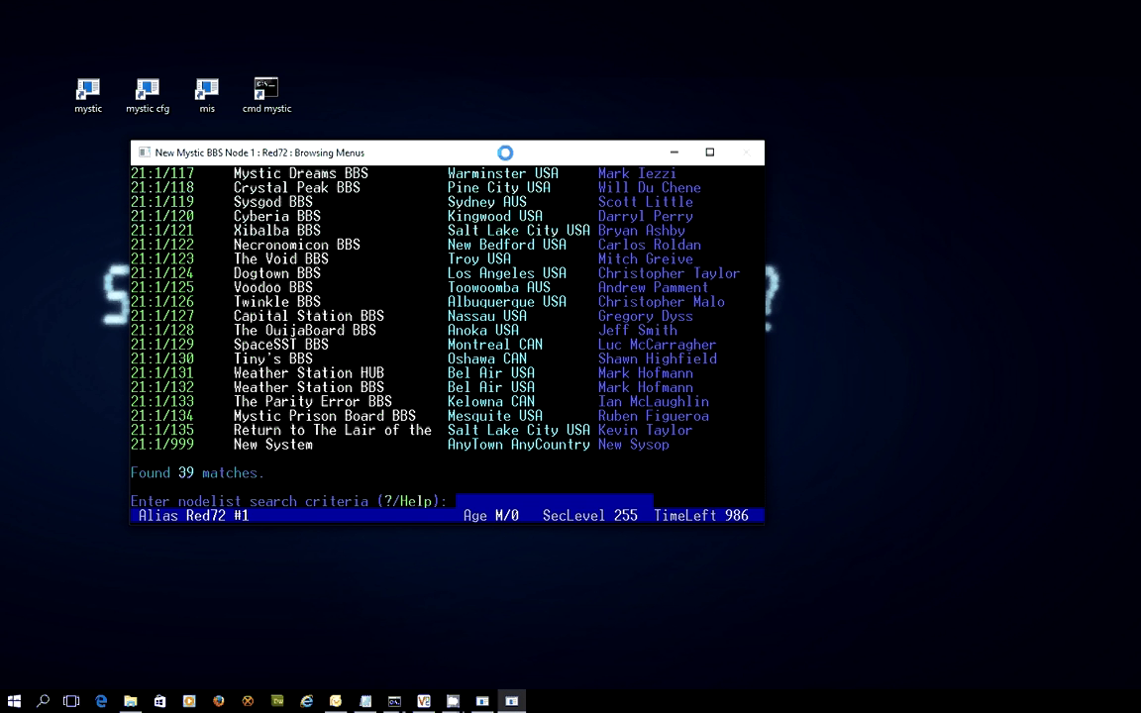
{"action": "key", "text": "Return"}
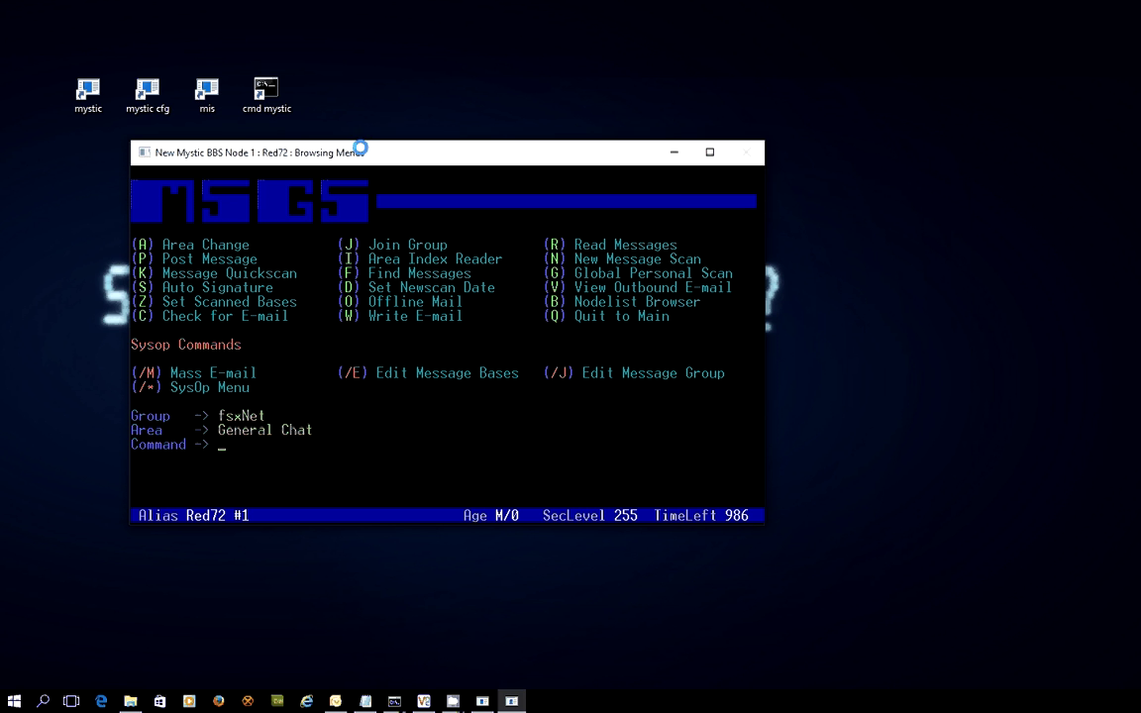
Step: Launch the mis server from its desktop shortcut
{"action": "double_click", "coordinate": [207, 94]}
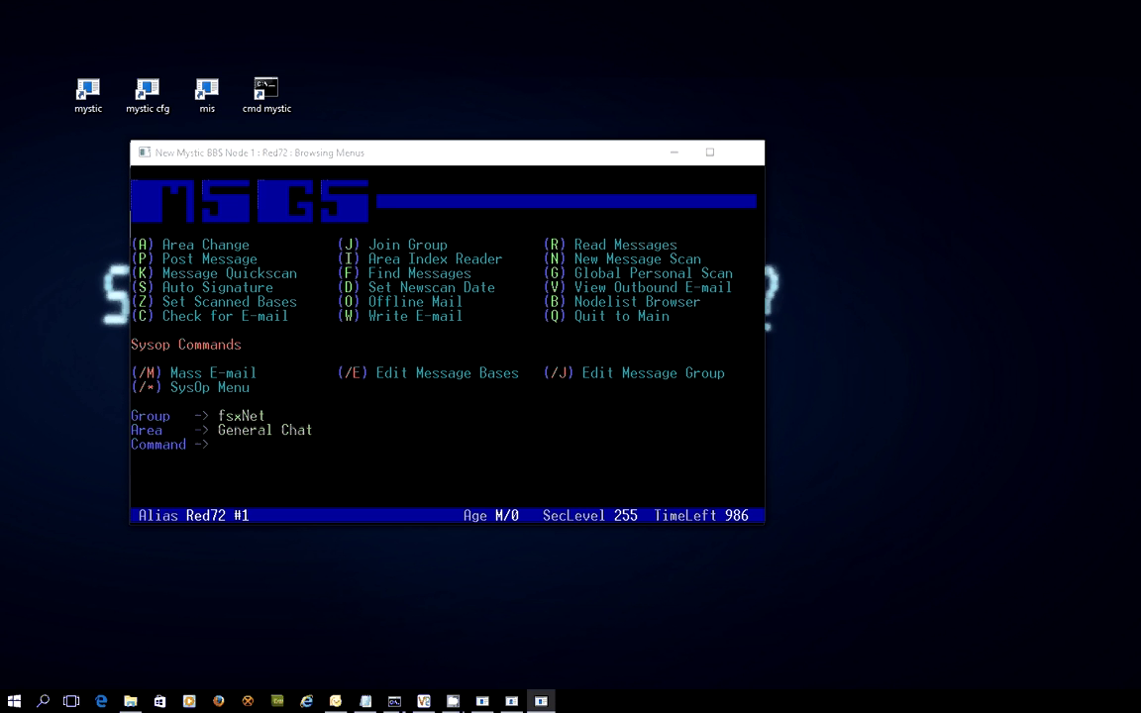